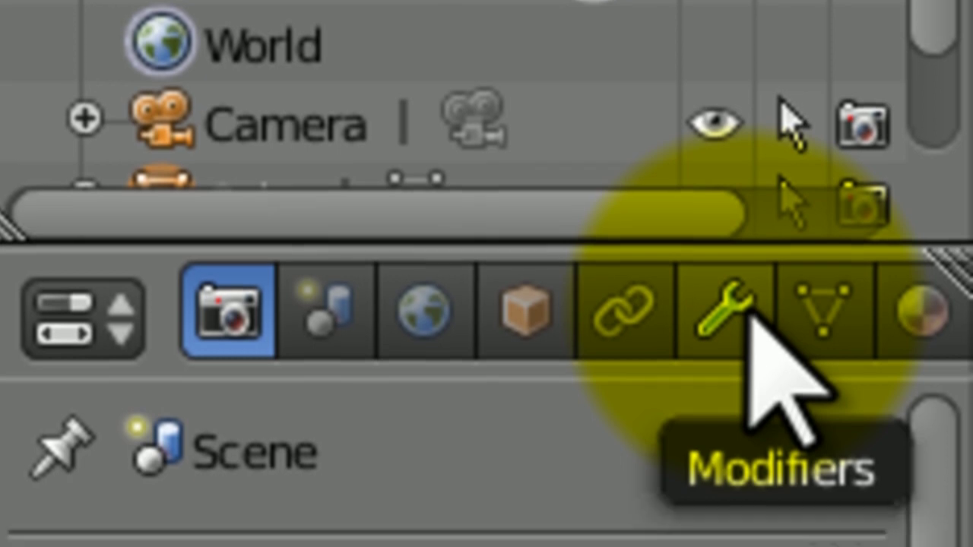
Step: Add an Array modifier to the cube
{"action": "left_click", "coordinate": [747, 357]}
{"action": "left_click", "coordinate": [449, 419]}
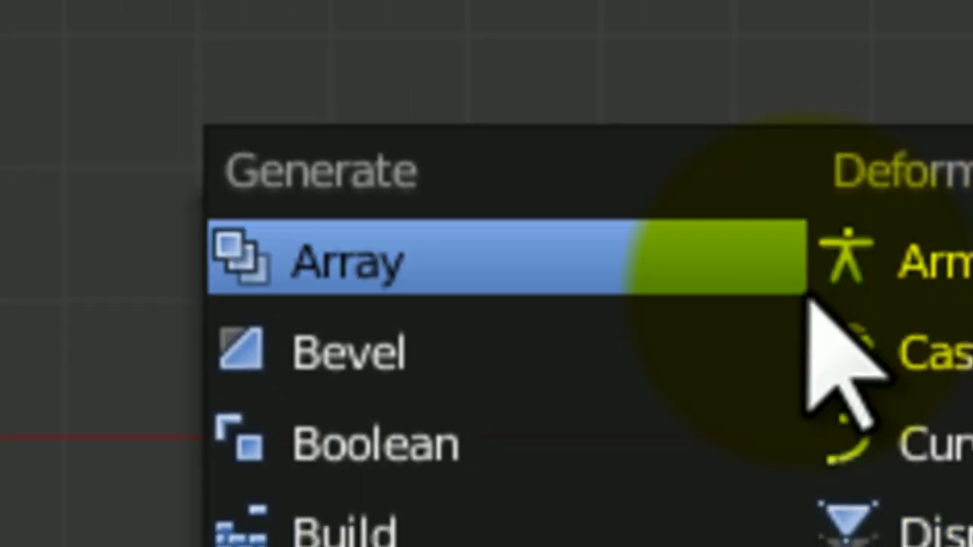
{"action": "left_click", "coordinate": [532, 327]}
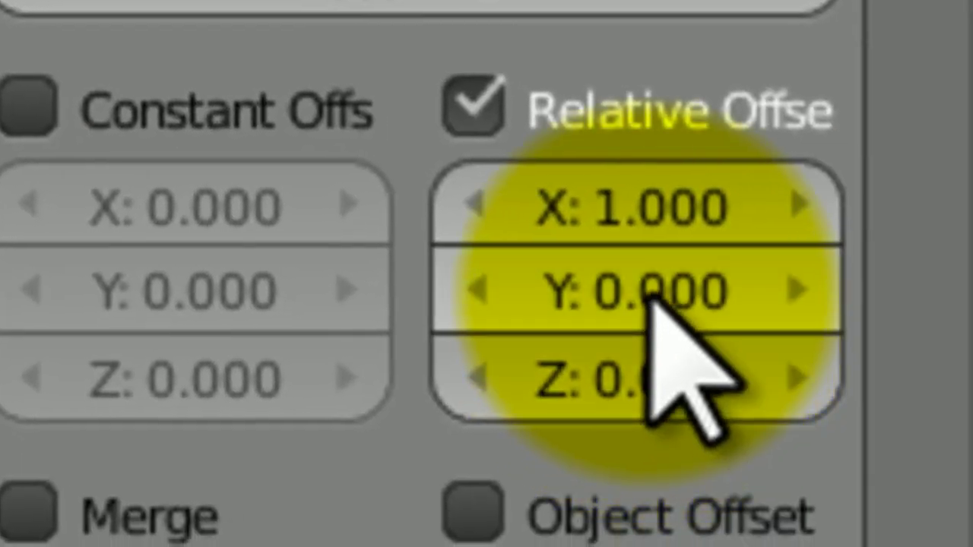
Step: Set the Array modifier's relative offset to 1.3 on Y and 0 on X
{"action": "left_click", "coordinate": [818, 374]}
{"action": "type", "text": "1.3"}
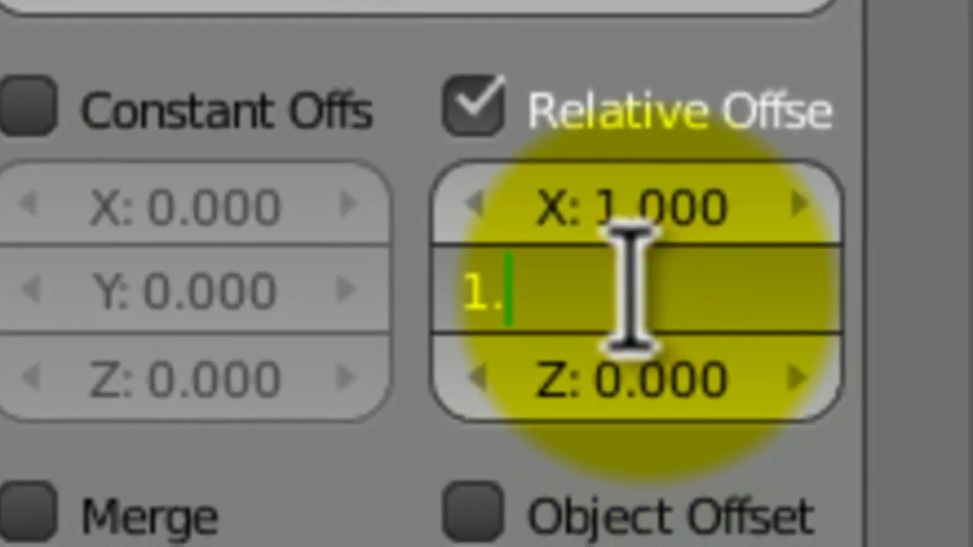
{"action": "key", "text": "Return"}
{"action": "left_click", "coordinate": [546, 189]}
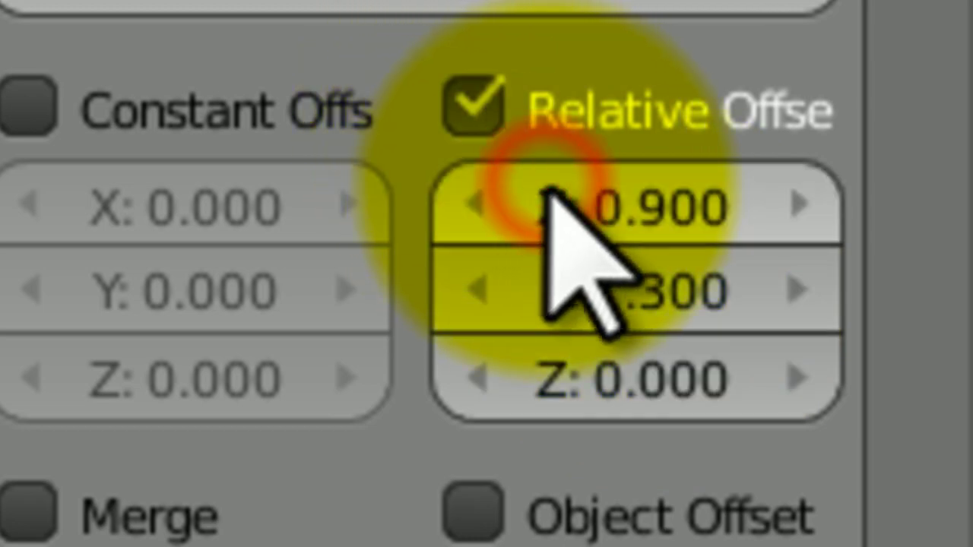
{"action": "left_click", "coordinate": [590, 202]}
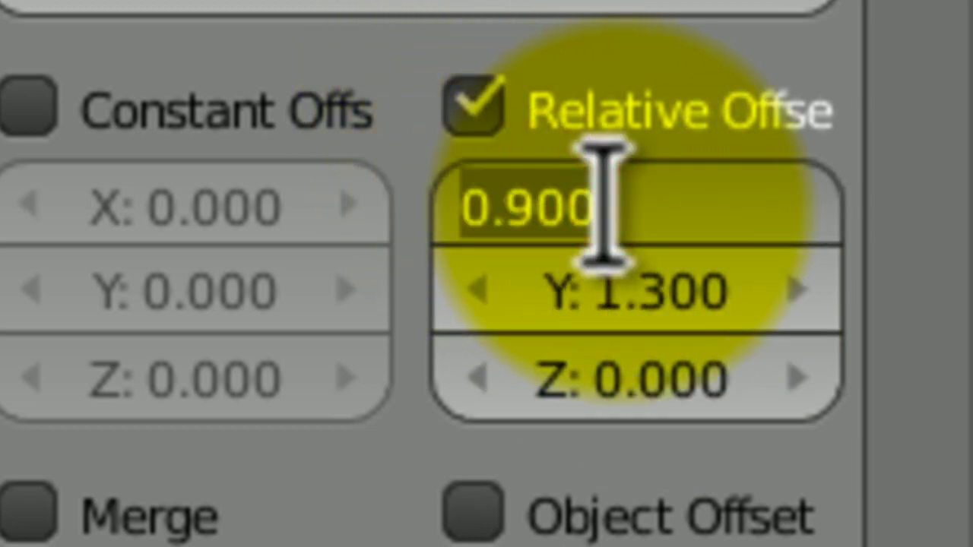
{"action": "type", "text": "0"}
{"action": "key", "text": "Return"}
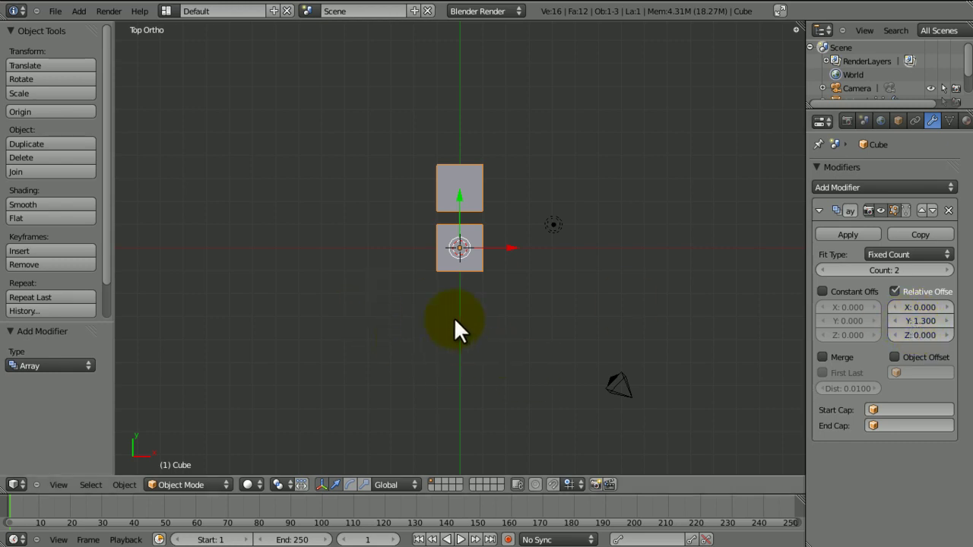
Step: Raise the Array modifier's fixed count to 10
{"action": "middle_click_drag", "start_coordinate": [501, 159], "coordinate": [532, 241]}
{"action": "left_click", "coordinate": [947, 271]}
{"action": "left_click", "coordinate": [948, 270]}
{"action": "left_click", "coordinate": [948, 271]}
{"action": "left_click", "coordinate": [947, 270]}
{"action": "left_click", "coordinate": [947, 271]}
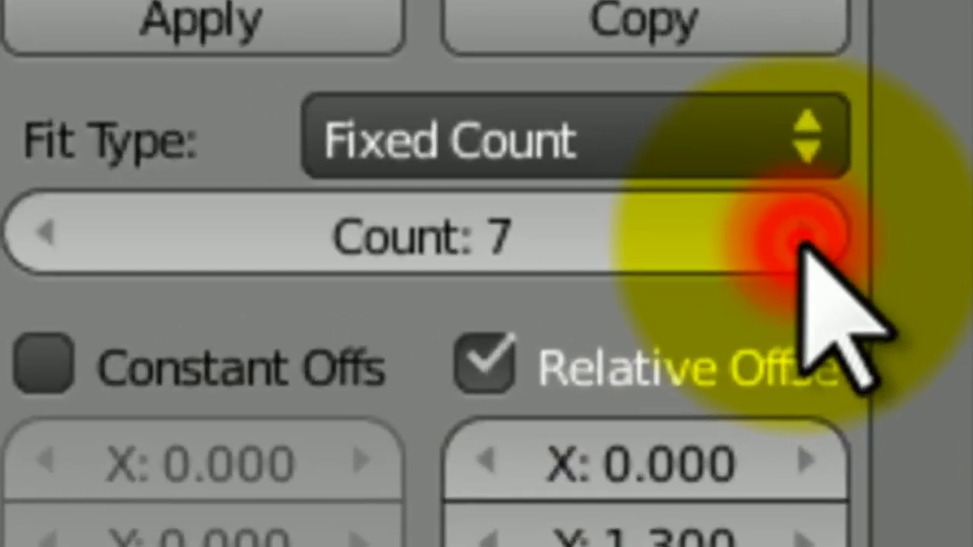
{"action": "left_click", "coordinate": [947, 271]}
{"action": "left_click", "coordinate": [947, 271]}
{"action": "left_click", "coordinate": [804, 241]}
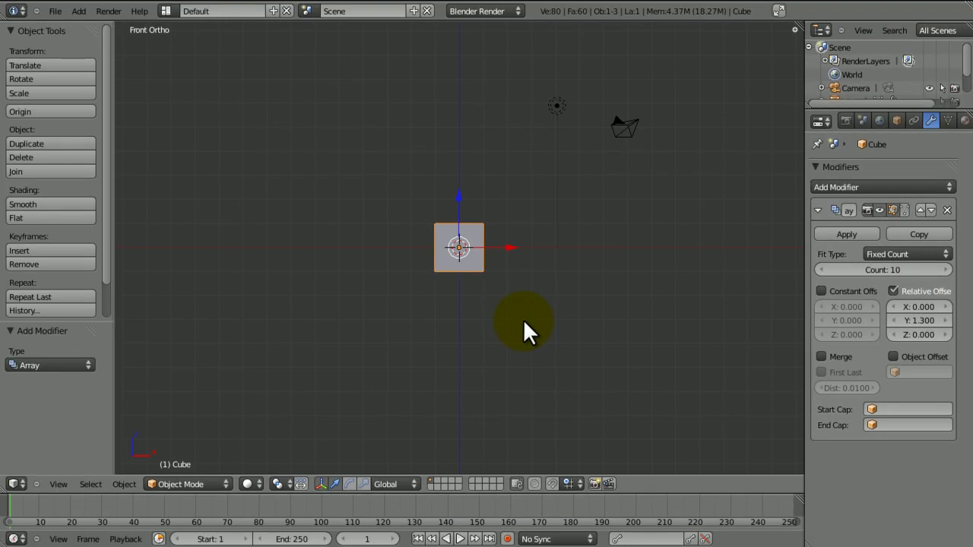
Step: Align the camera to the front view of the cube row
{"action": "middle_click_drag", "start_coordinate": [522, 320], "coordinate": [505, 302]}
{"action": "key", "text": "KP_1"}
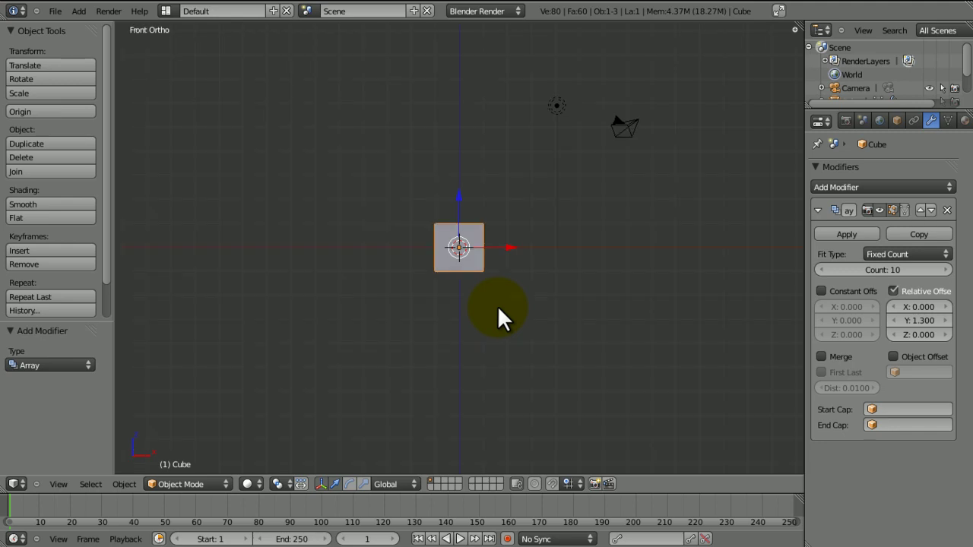
{"action": "key", "text": "KP_5"}
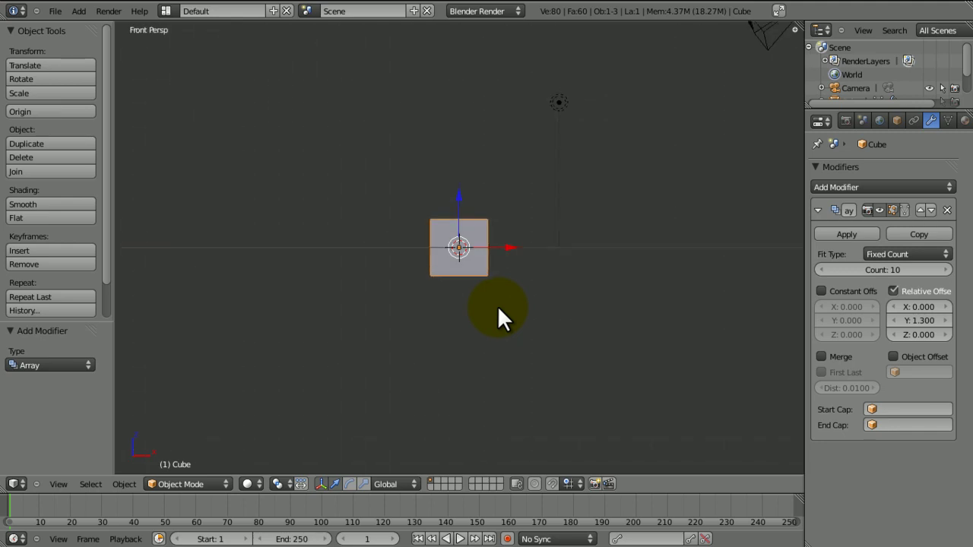
{"action": "key", "text": "KP_5"}
{"action": "key", "text": "KP_5"}
{"action": "key", "text": "KP_5"}
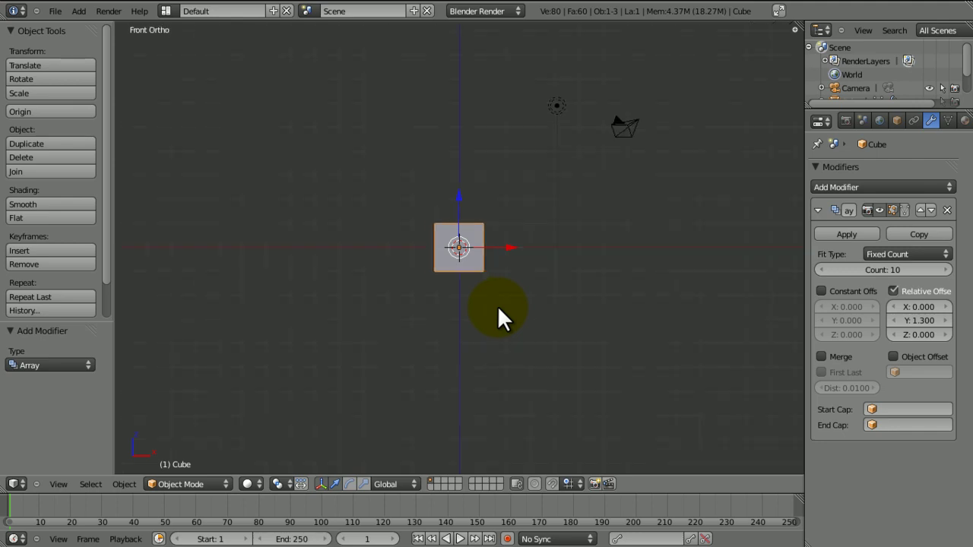
{"action": "key", "text": "ctrl+alt+KP_0"}
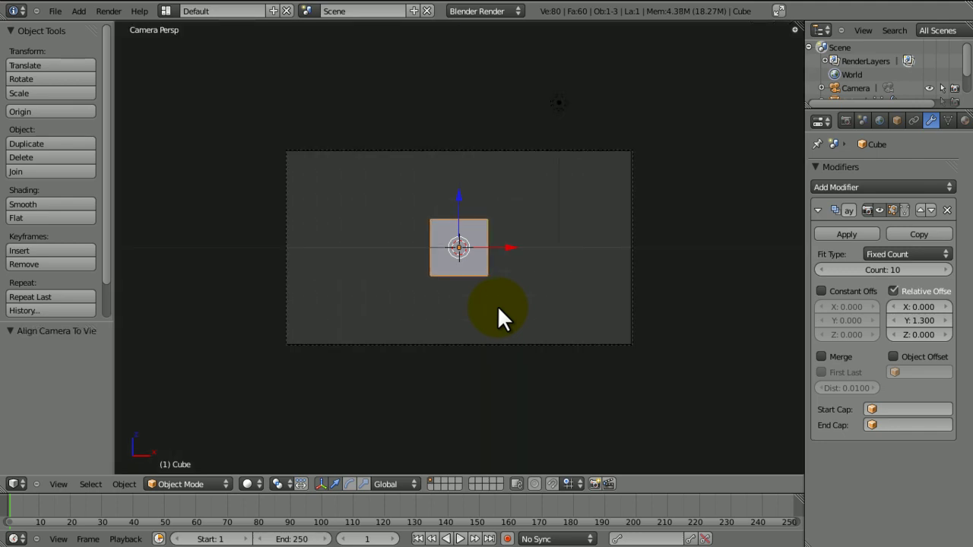
Step: Move the camera about -3.66 units along X and about 5.77 units along Y
{"action": "right_click", "coordinate": [491, 339]}
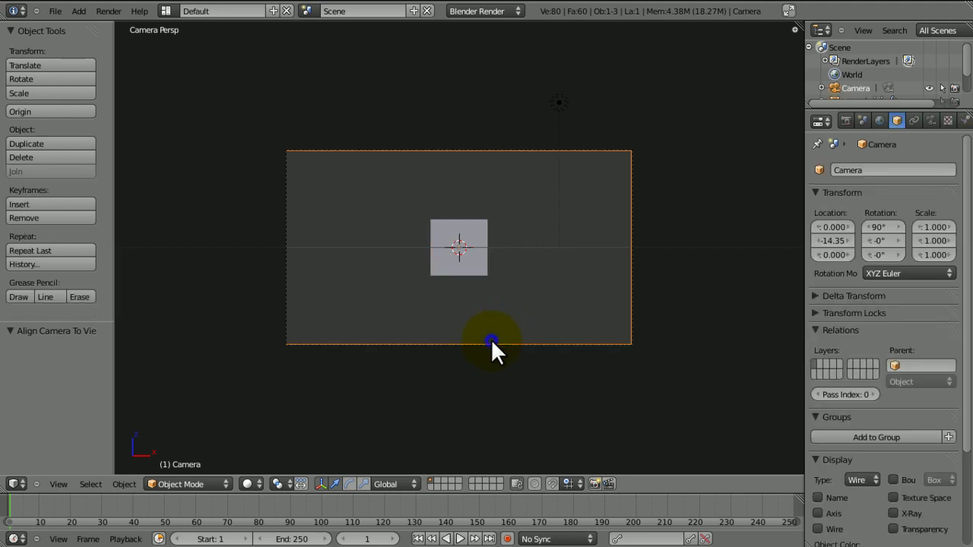
{"action": "key", "text": "g"}
{"action": "key", "text": "x"}
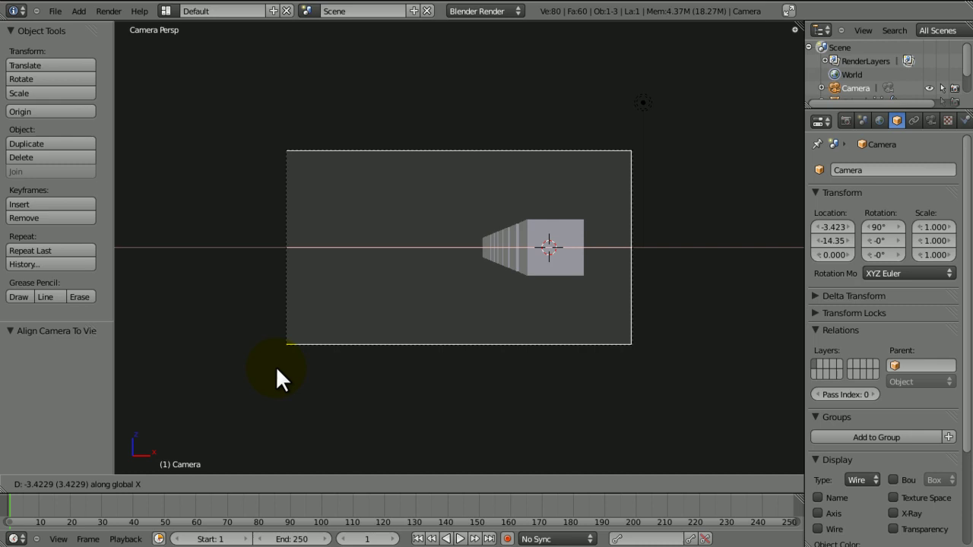
{"action": "left_click", "coordinate": [261, 383]}
{"action": "key", "text": "g"}
{"action": "key", "text": "y"}
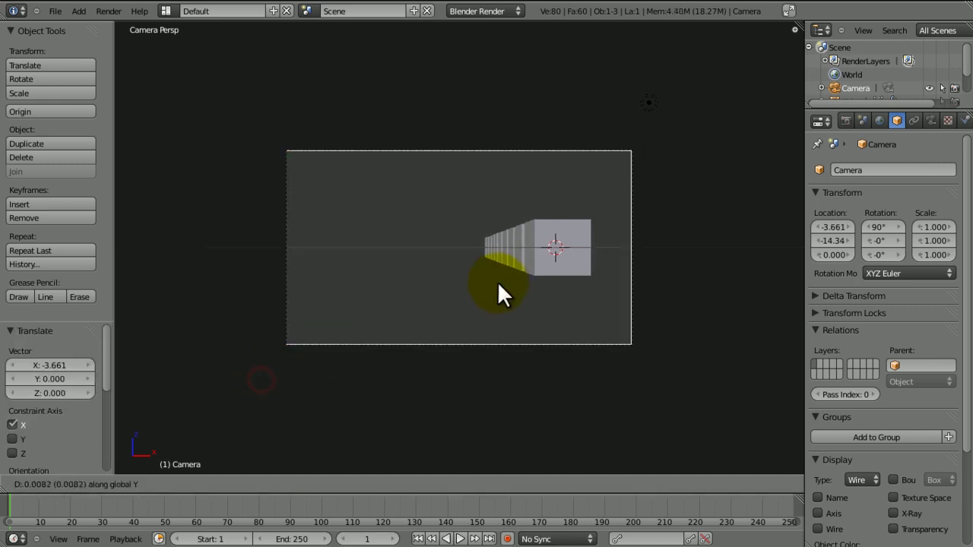
{"action": "left_click", "coordinate": [478, 354]}
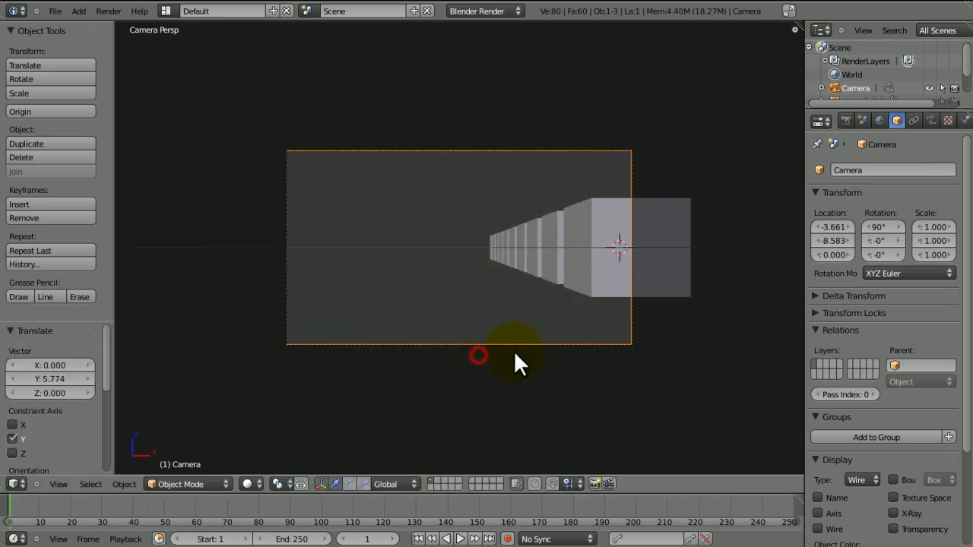
Step: Rotate the camera about -23.3° around Z and shift it about -1.84 units along X
{"action": "key", "text": "r"}
{"action": "key", "text": "z"}
{"action": "left_click", "coordinate": [470, 401]}
{"action": "key", "text": "g"}
{"action": "key", "text": "x"}
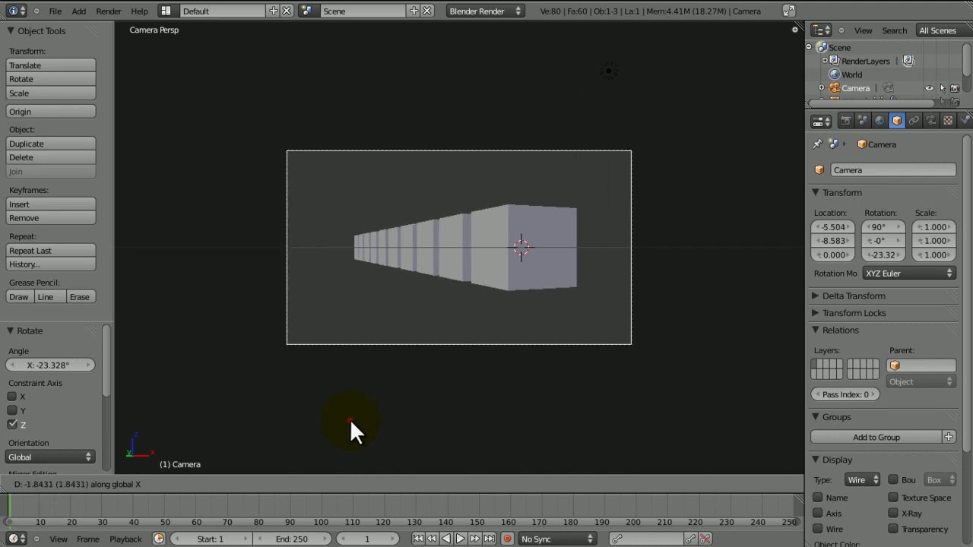
{"action": "left_click", "coordinate": [348, 419]}
Step: Refine the camera framing by turning it about 11.9° around Z, moving it about 1.97 units along X, and turning it about -1.4° around Z
{"action": "key", "text": "r"}
{"action": "key", "text": "z"}
{"action": "left_click", "coordinate": [401, 404]}
{"action": "key", "text": "g"}
{"action": "key", "text": "x"}
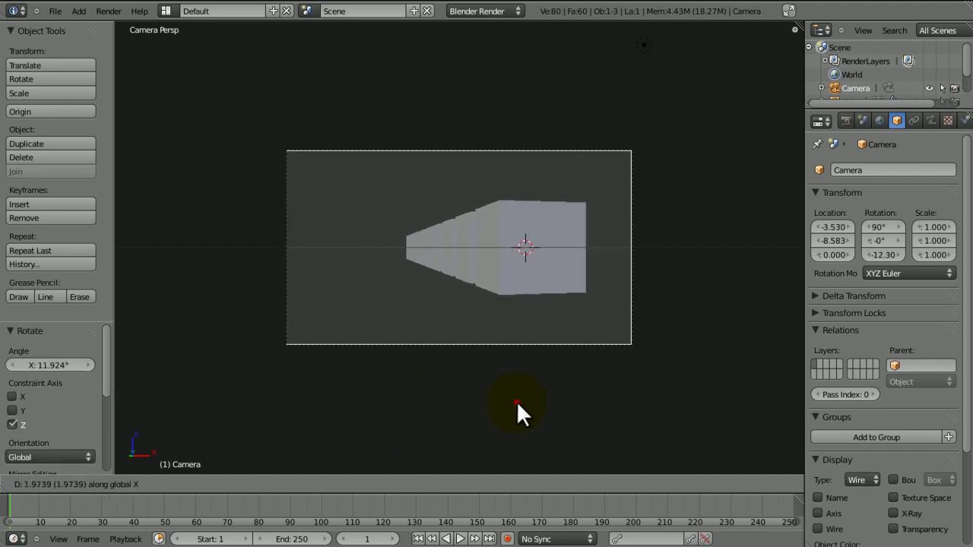
{"action": "left_click", "coordinate": [516, 402]}
{"action": "key", "text": "r"}
{"action": "key", "text": "z"}
{"action": "left_click", "coordinate": [514, 404]}
Step: Set the world's horizon colour to black
{"action": "middle_click_drag", "start_coordinate": [502, 401], "coordinate": [482, 421]}
{"action": "scroll", "coordinate": [476, 357], "scroll_direction": "down", "scroll_amount": 3}
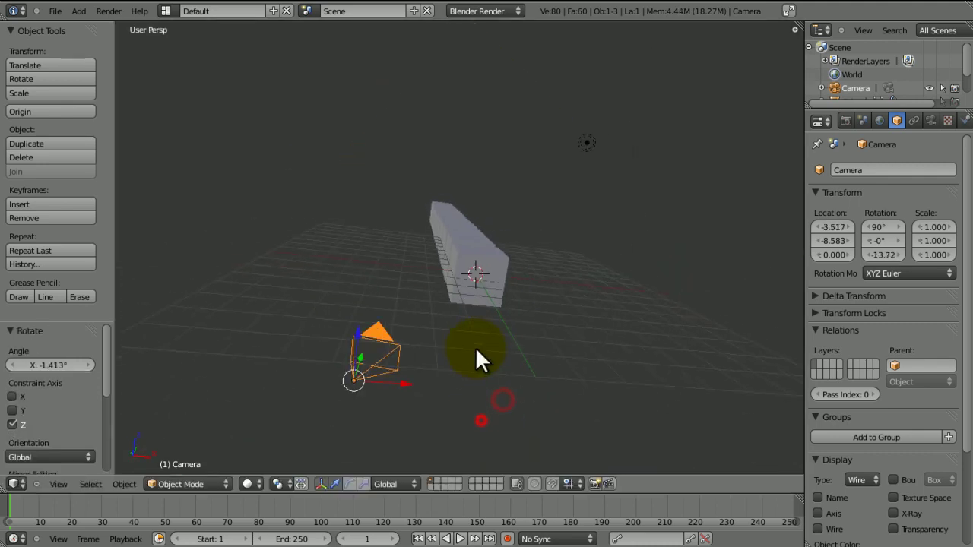
{"action": "middle_click_drag", "start_coordinate": [673, 230], "coordinate": [617, 292]}
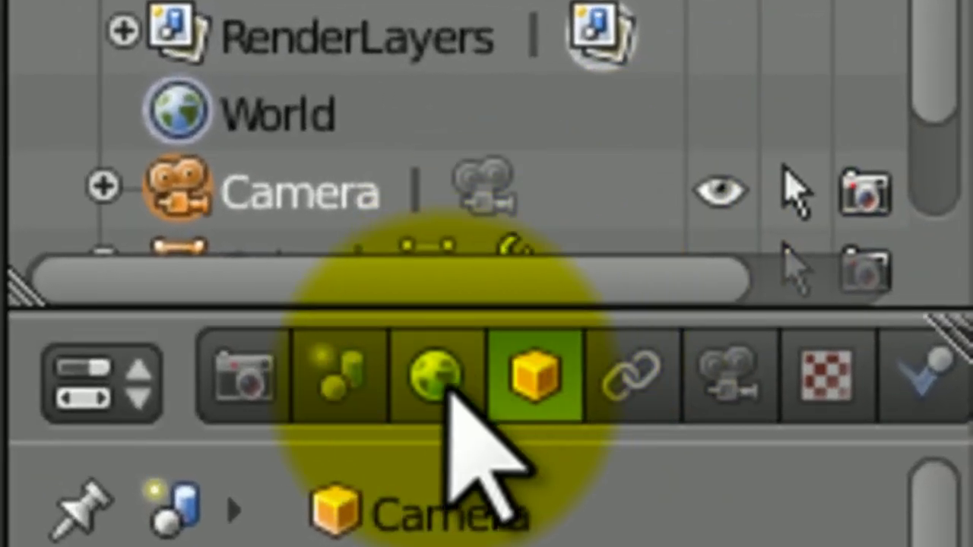
{"action": "left_click", "coordinate": [799, 167]}
{"action": "left_click", "coordinate": [630, 497]}
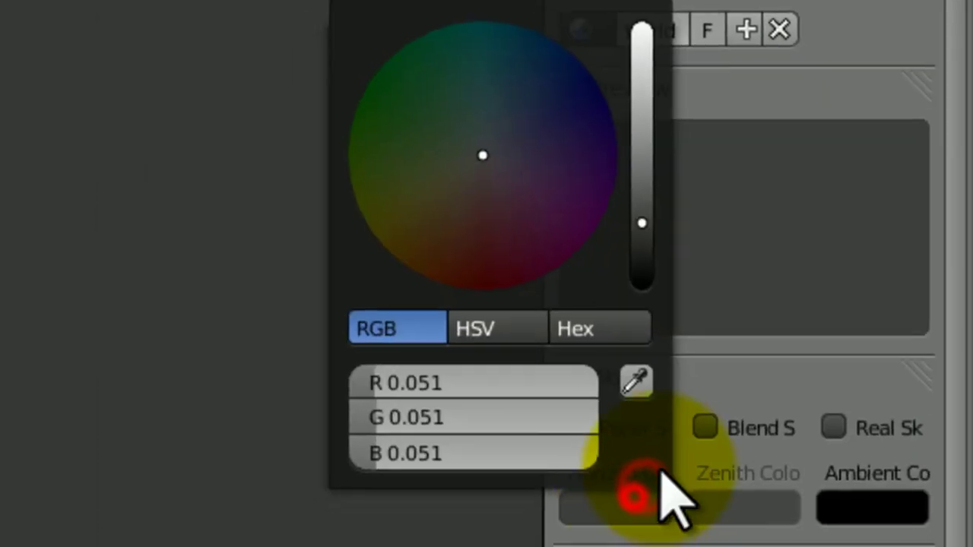
{"action": "left_click", "coordinate": [601, 511]}
{"action": "left_click", "coordinate": [646, 272]}
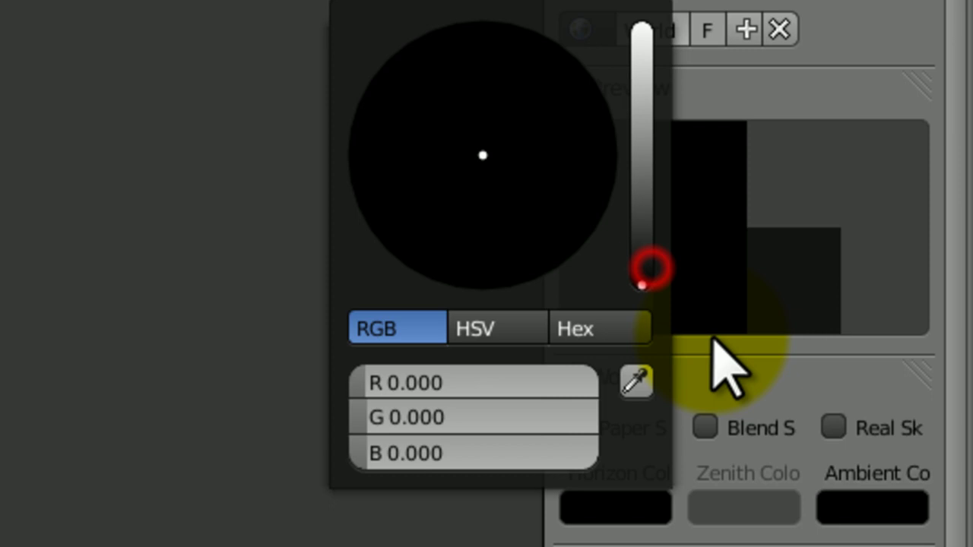
Step: Delete the existing lamp and add an Area lamp at the 3D cursor on the first cube
{"action": "key", "text": "x"}
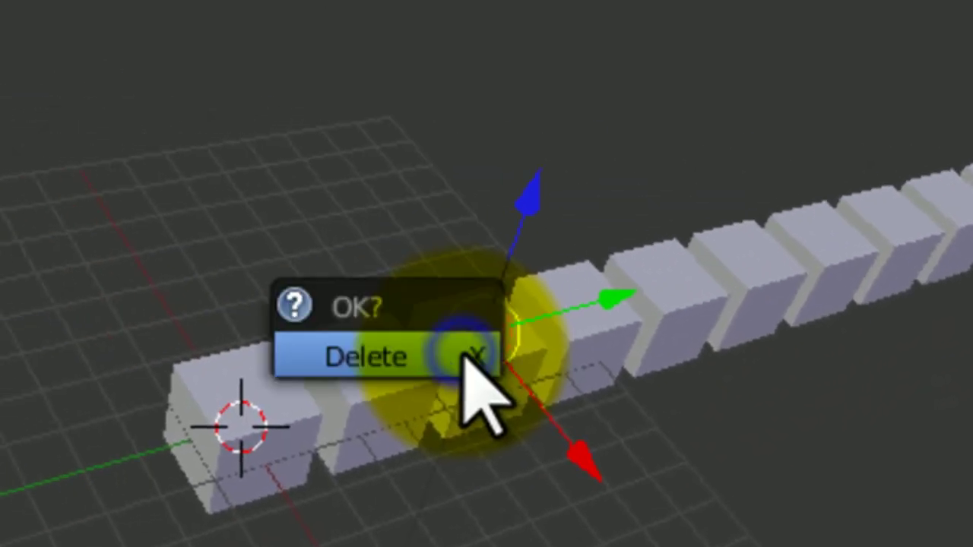
{"action": "left_click", "coordinate": [302, 313]}
{"action": "key", "text": "shift+a"}
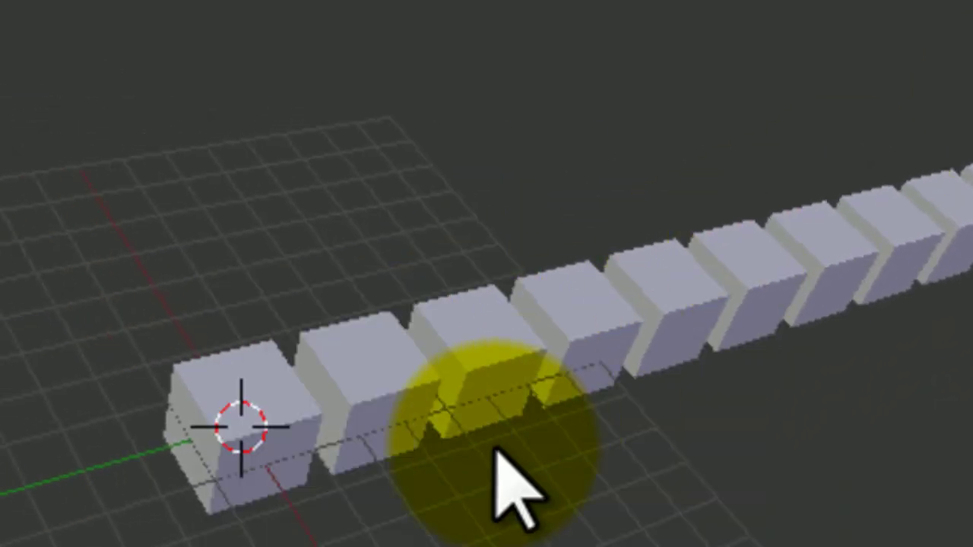
{"action": "key", "text": "shift+s"}
{"action": "left_click", "coordinate": [502, 450]}
{"action": "key", "text": "shift+a"}
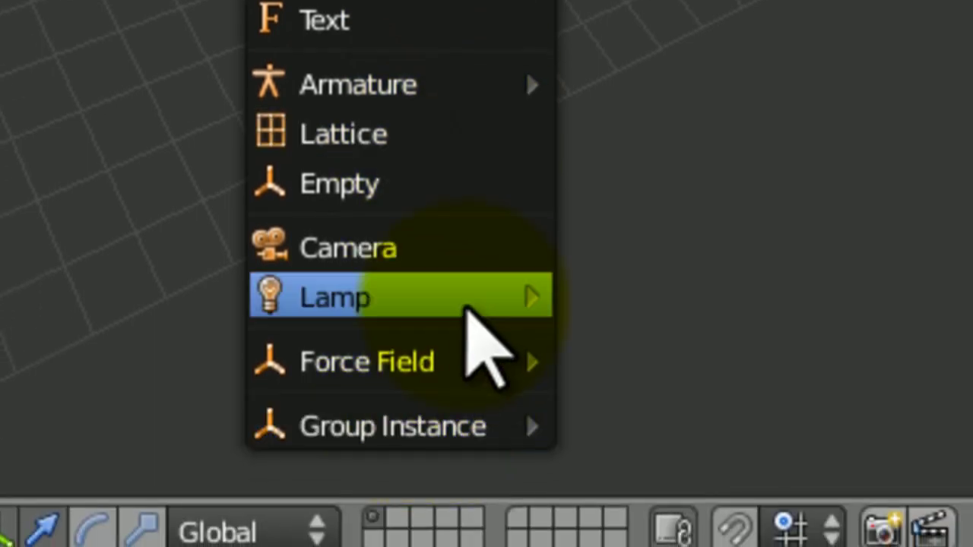
{"action": "mouse_move", "coordinate": [494, 369]}
{"action": "left_click", "coordinate": [611, 530]}
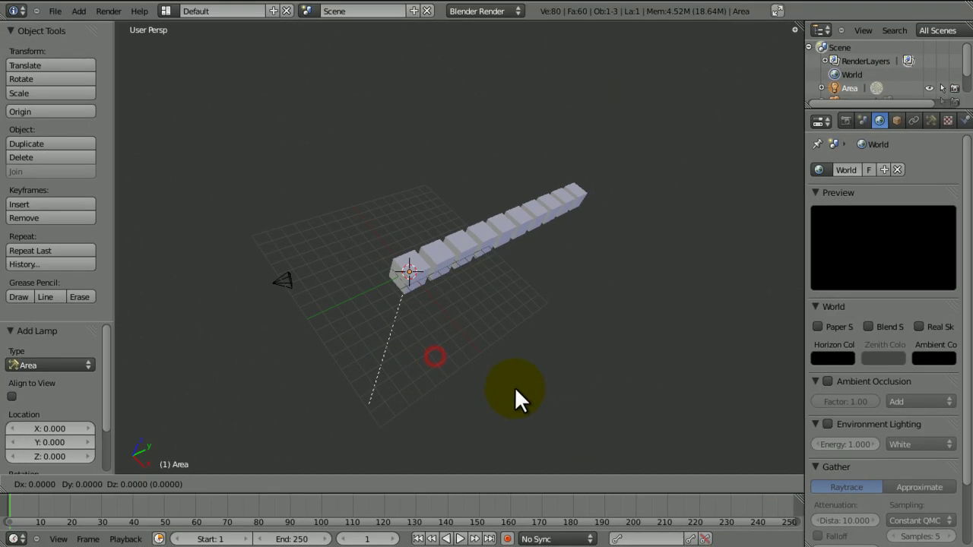
Step: Move the Area lamp about -9.8 units along X and about 3.5 units along Y
{"action": "key", "text": "g"}
{"action": "key", "text": "x"}
{"action": "left_click", "coordinate": [392, 308]}
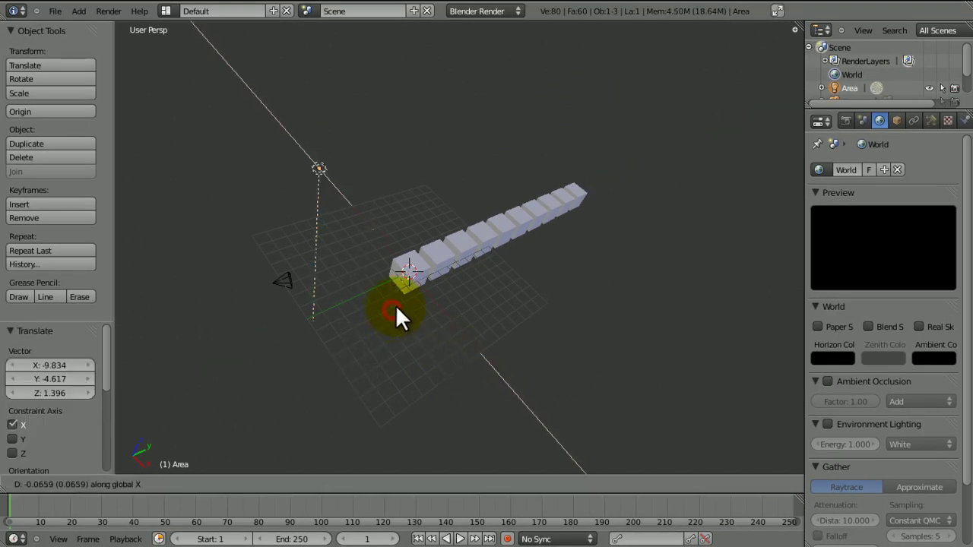
{"action": "key", "text": "g"}
{"action": "key", "text": "y"}
{"action": "left_click", "coordinate": [435, 284]}
Step: Rotate the Area lamp -90° around the global Y axis to face the cube row
{"action": "key", "text": "r"}
{"action": "key", "text": "x"}
{"action": "key", "text": "y"}
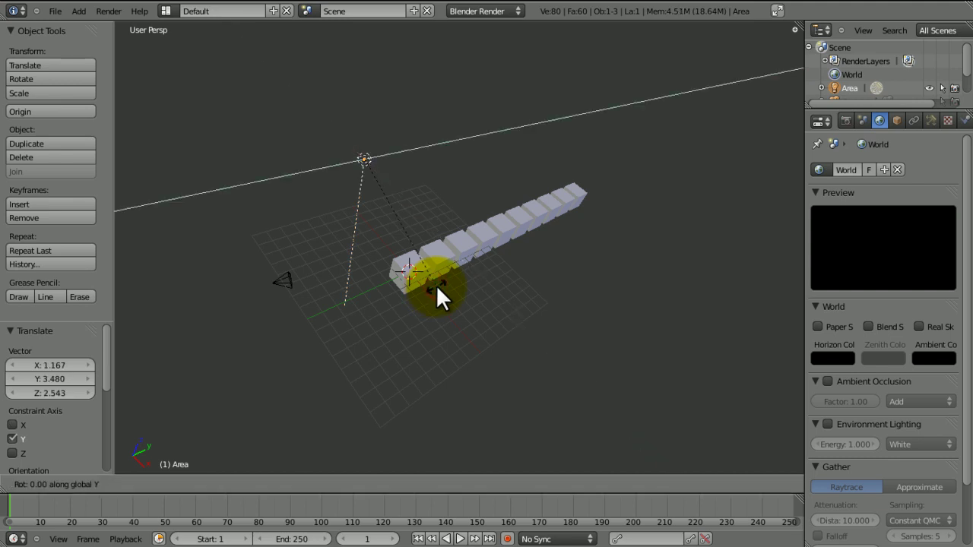
{"action": "type", "text": "-90"}
{"action": "key", "text": "Return"}
Step: Move the Area lamp farther from the cubes along negative X and about 1.6 units along Y
{"action": "middle_click_drag", "start_coordinate": [387, 259], "coordinate": [440, 330]}
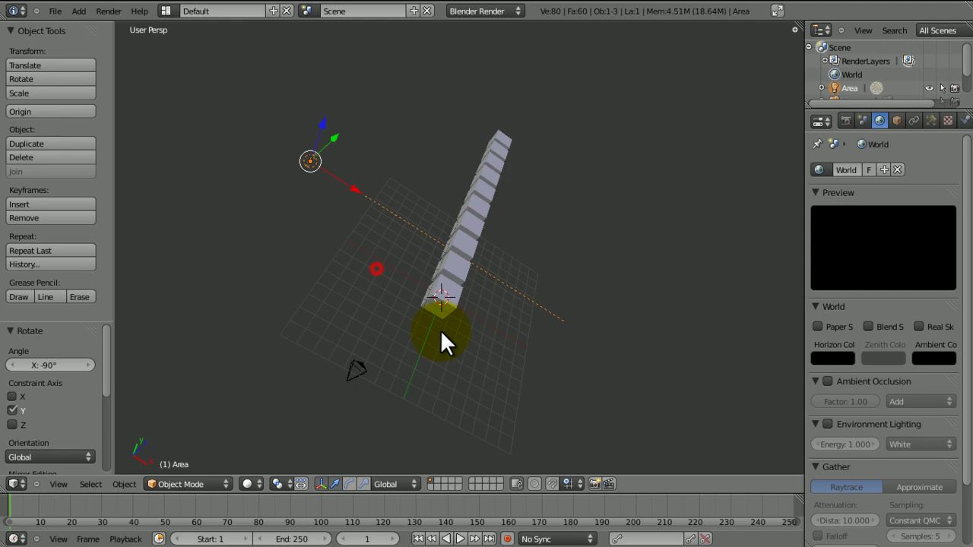
{"action": "key", "text": "g"}
{"action": "key", "text": "x"}
{"action": "left_click", "coordinate": [378, 251]}
{"action": "key", "text": "g"}
{"action": "key", "text": "y"}
{"action": "left_click", "coordinate": [379, 215]}
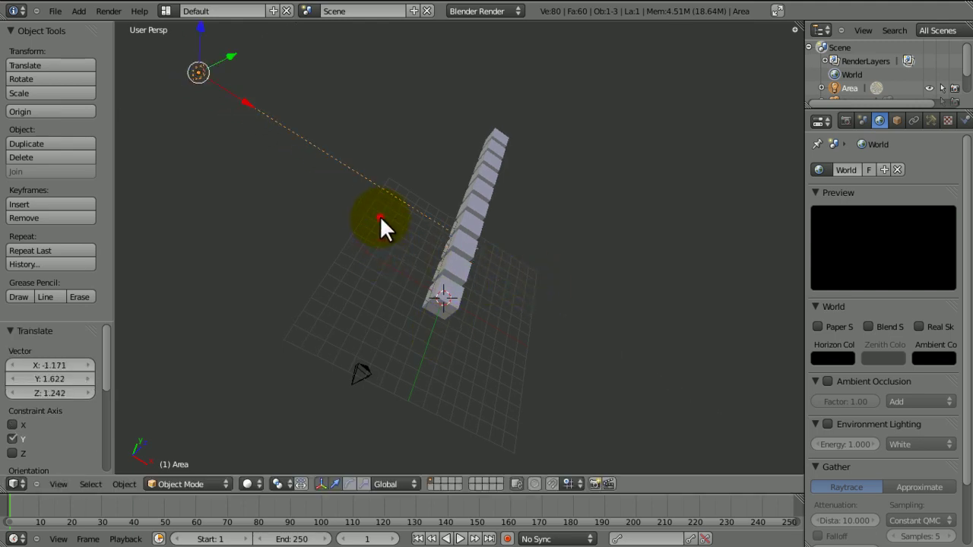
{"action": "key", "text": "g"}
{"action": "left_click", "coordinate": [282, 200]}
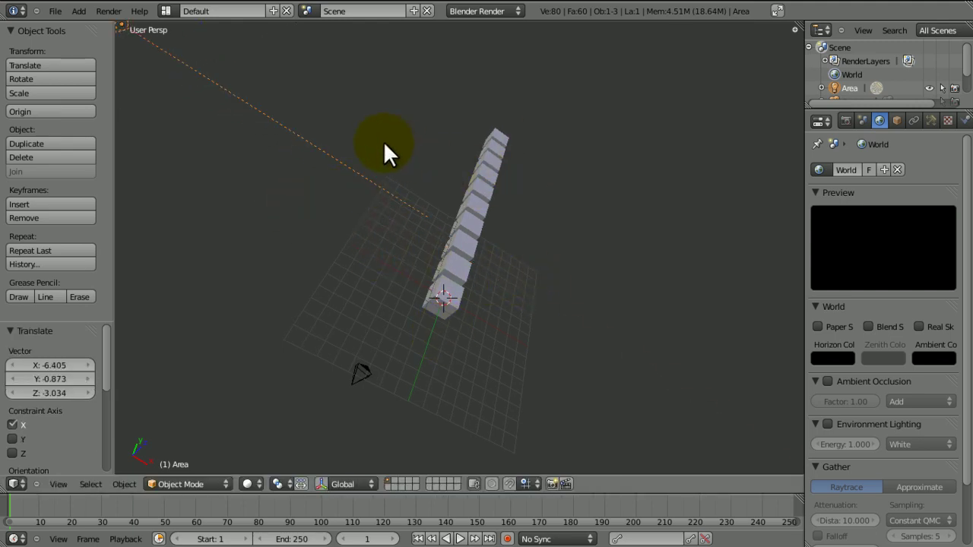
Step: Reposition the Area lamp along Y beside the middle of the cube row, using the right view
{"action": "middle_click_drag", "start_coordinate": [383, 141], "coordinate": [458, 364]}
{"action": "key", "text": "KP_3"}
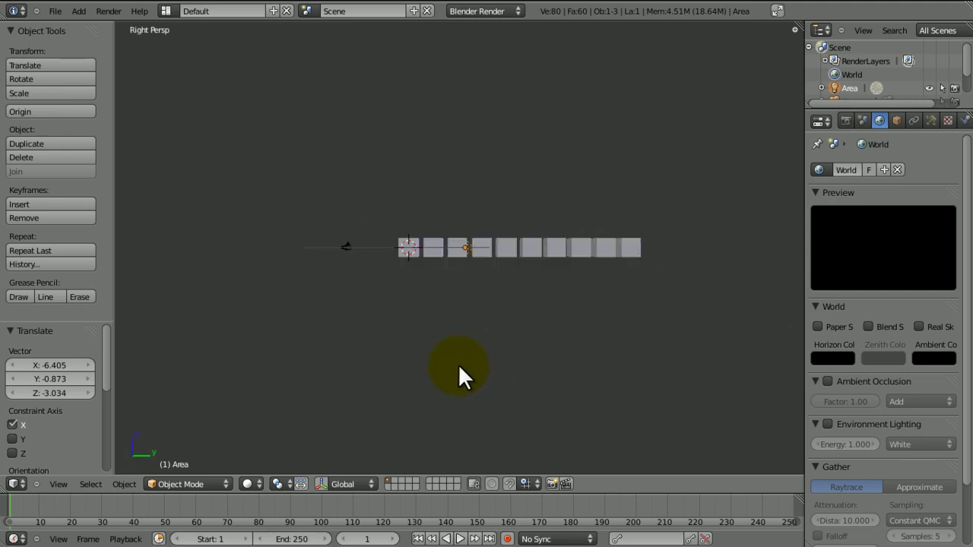
{"action": "key", "text": "g"}
{"action": "key", "text": "y"}
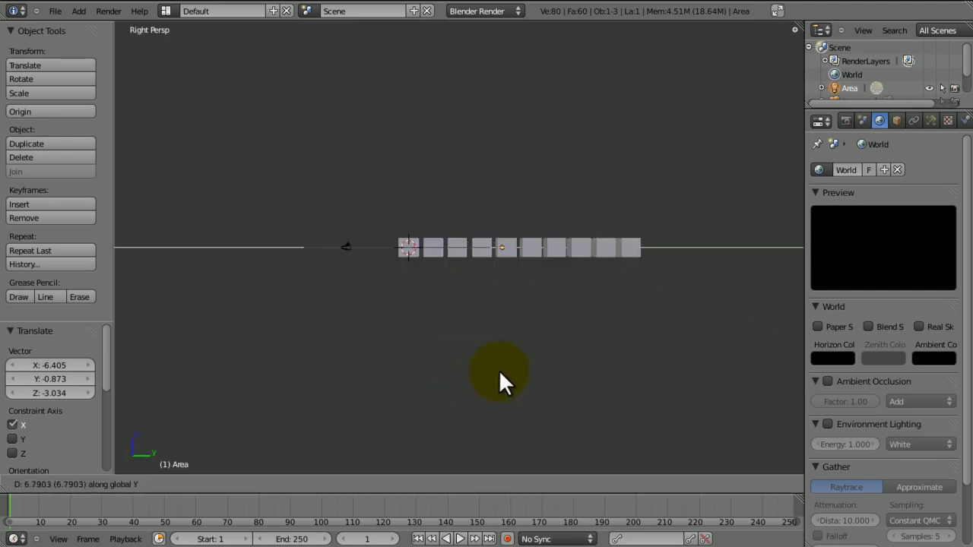
{"action": "left_click", "coordinate": [514, 380]}
{"action": "middle_click_drag", "start_coordinate": [515, 380], "coordinate": [523, 341], "text": "shift"}
{"action": "key", "text": "g"}
{"action": "key", "text": "y"}
{"action": "left_click", "coordinate": [412, 382]}
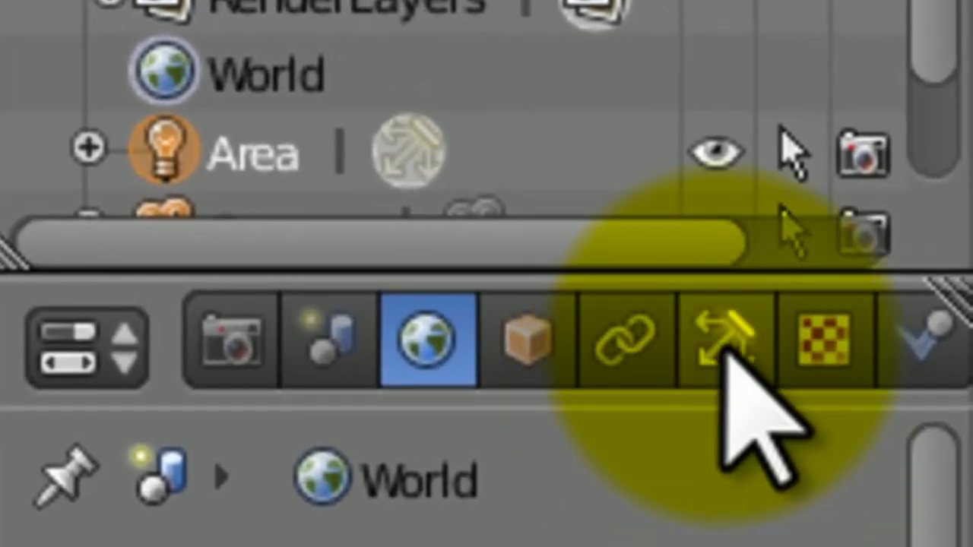
Step: Set the Area lamp's square size to 50
{"action": "left_click", "coordinate": [802, 262]}
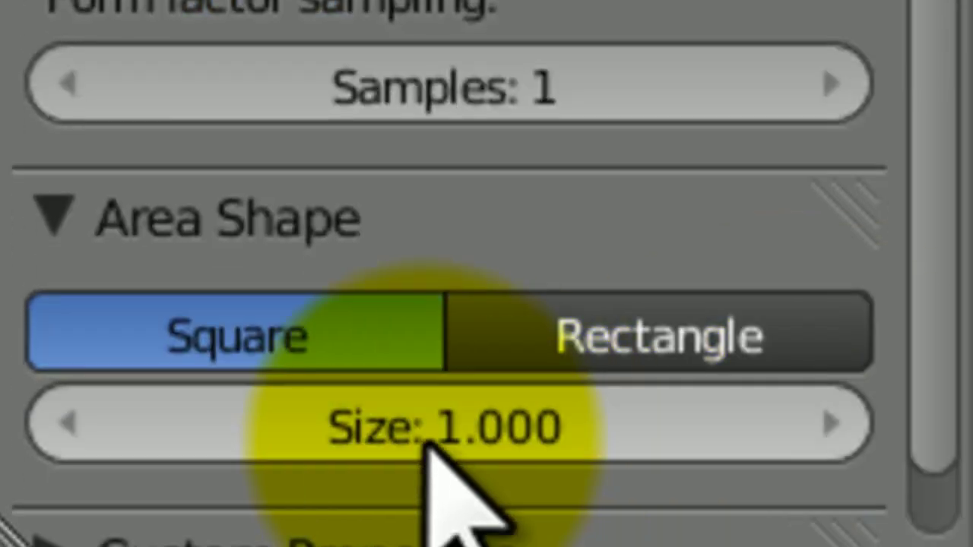
{"action": "left_click", "coordinate": [413, 423]}
{"action": "type", "text": "5"}
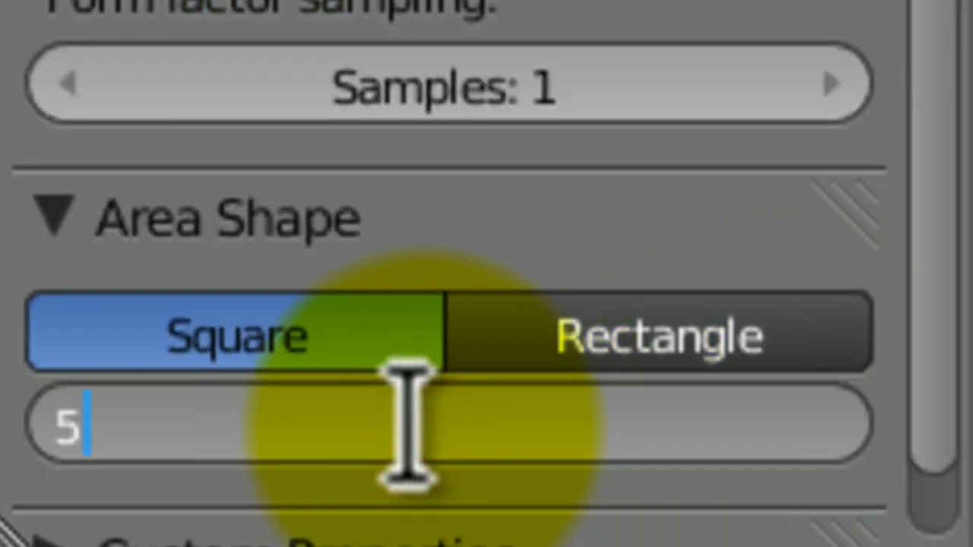
{"action": "type", "text": "0"}
{"action": "key", "text": "Return"}
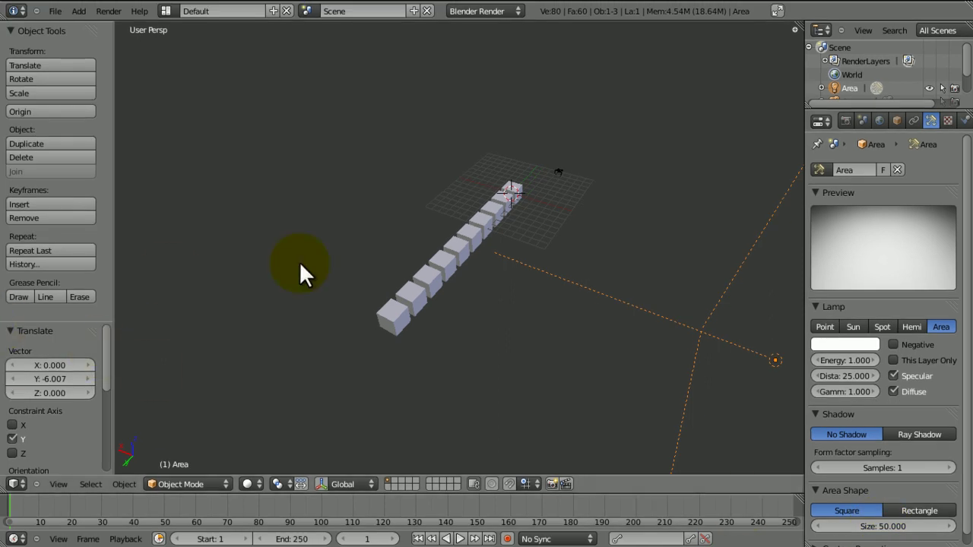
Step: Increase the Area lamp's falloff distance to 31.16
{"action": "key", "text": "KP_3"}
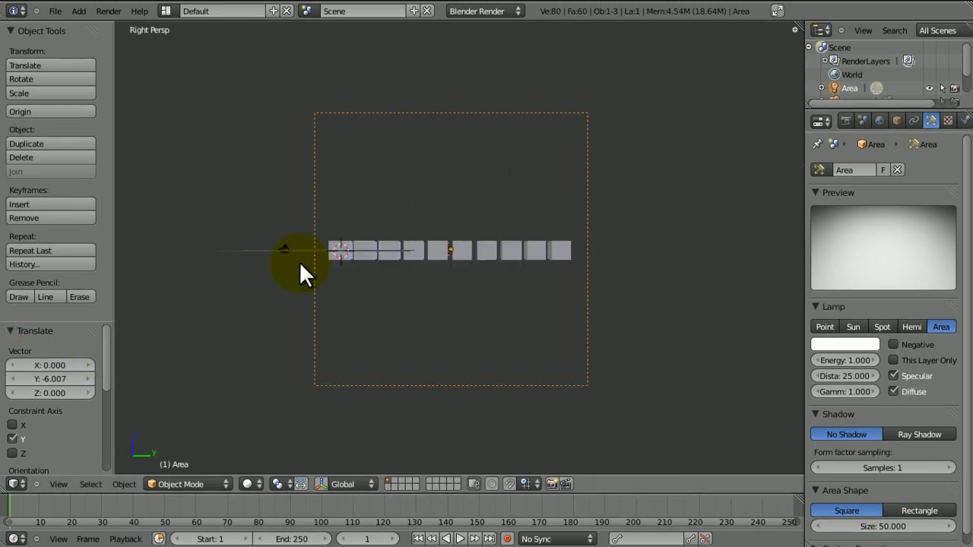
{"action": "middle_click_drag", "start_coordinate": [545, 225], "coordinate": [605, 232]}
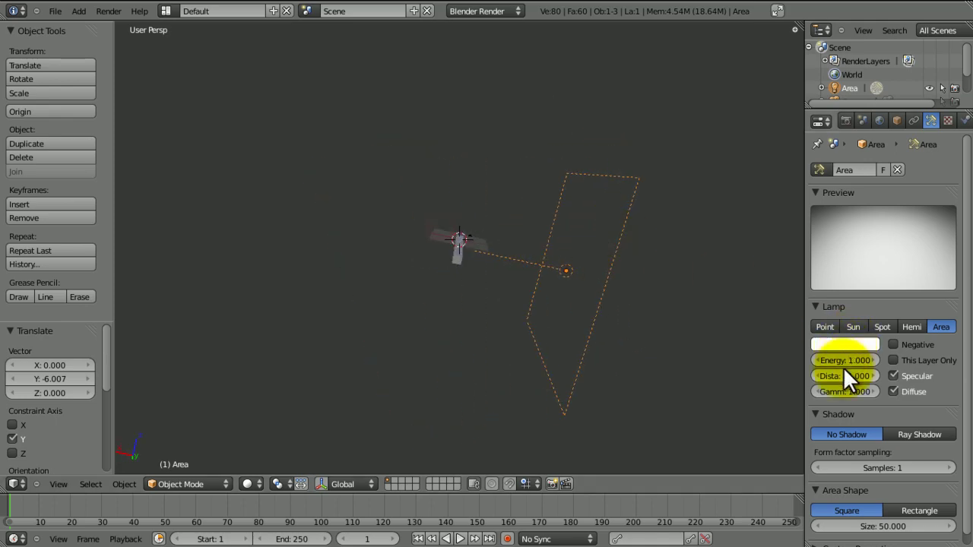
{"action": "middle_click_drag", "start_coordinate": [623, 354], "coordinate": [550, 413]}
{"action": "left_click_drag", "start_coordinate": [831, 374], "coordinate": [946, 390]}
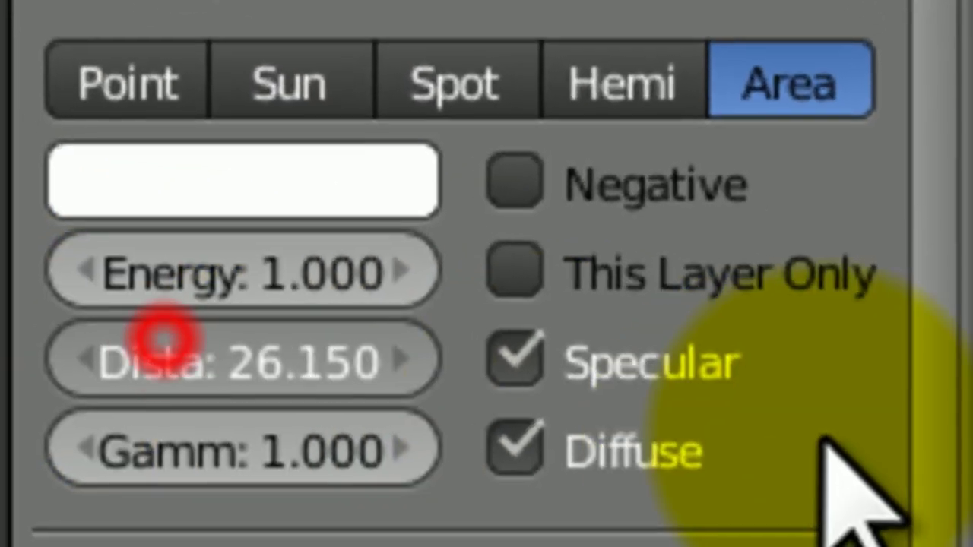
{"action": "left_click_drag", "start_coordinate": [825, 439], "coordinate": [972, 448]}
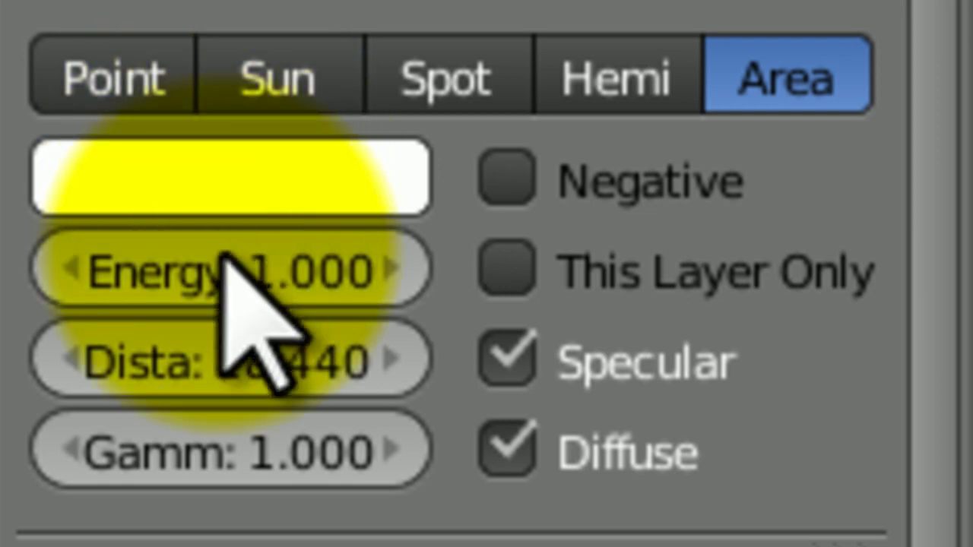
{"action": "left_click_drag", "start_coordinate": [196, 328], "coordinate": [798, 382]}
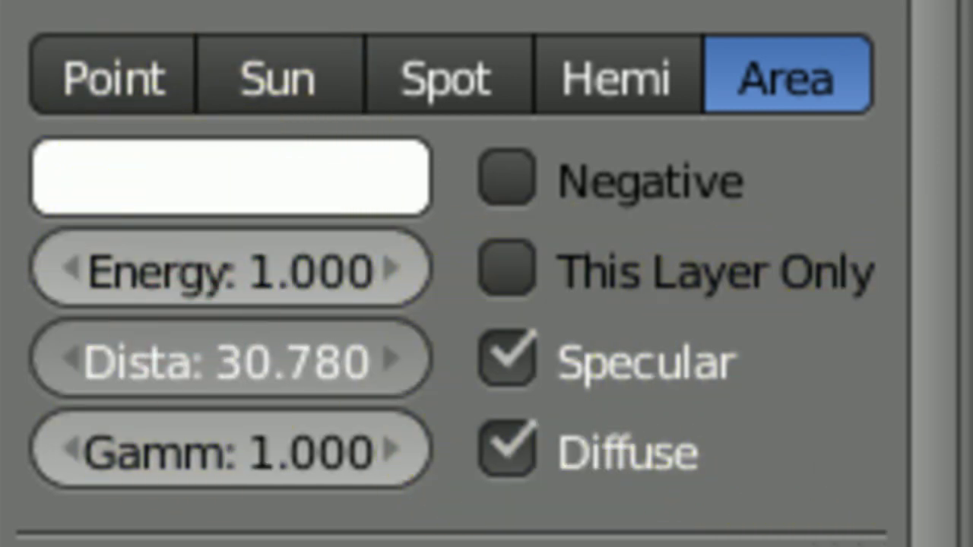
{"action": "left_click_drag", "start_coordinate": [204, 332], "coordinate": [212, 332]}
Step: Set the Area lamp's energy to 0.2
{"action": "left_click", "coordinate": [170, 256]}
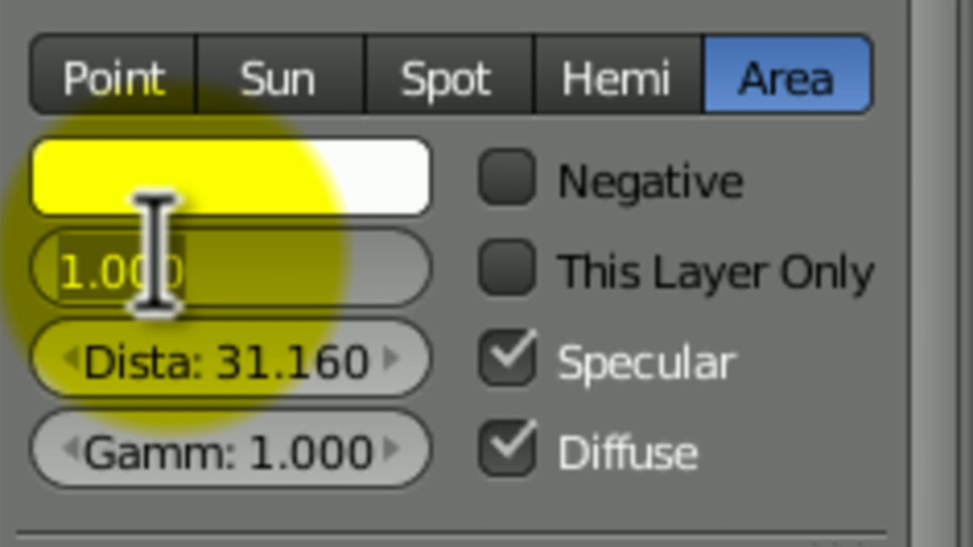
{"action": "key", "text": "BackSpace"}
{"action": "type", "text": "0.2"}
{"action": "key", "text": "Return"}
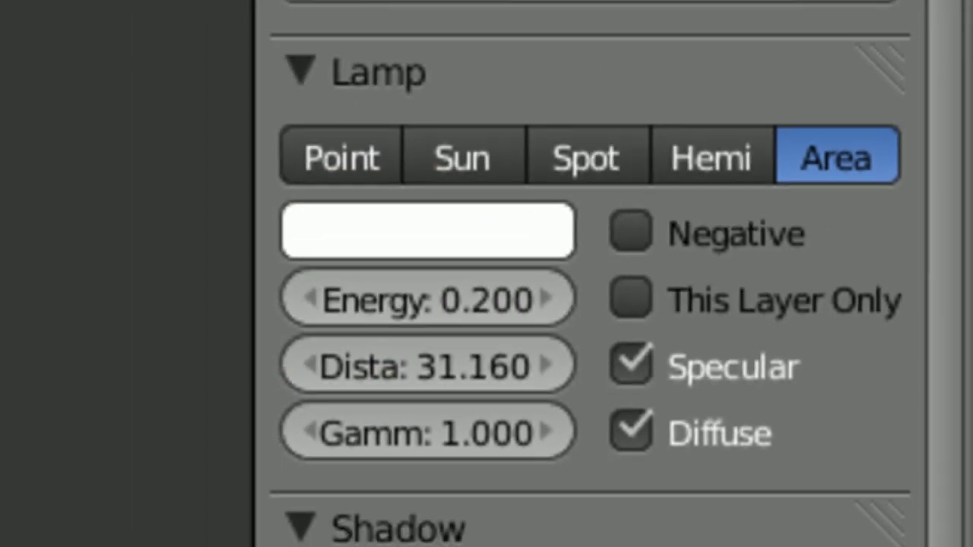
Step: Rename the Area lamp object as Light.Key
{"action": "middle_click_drag", "start_coordinate": [584, 345], "coordinate": [499, 473]}
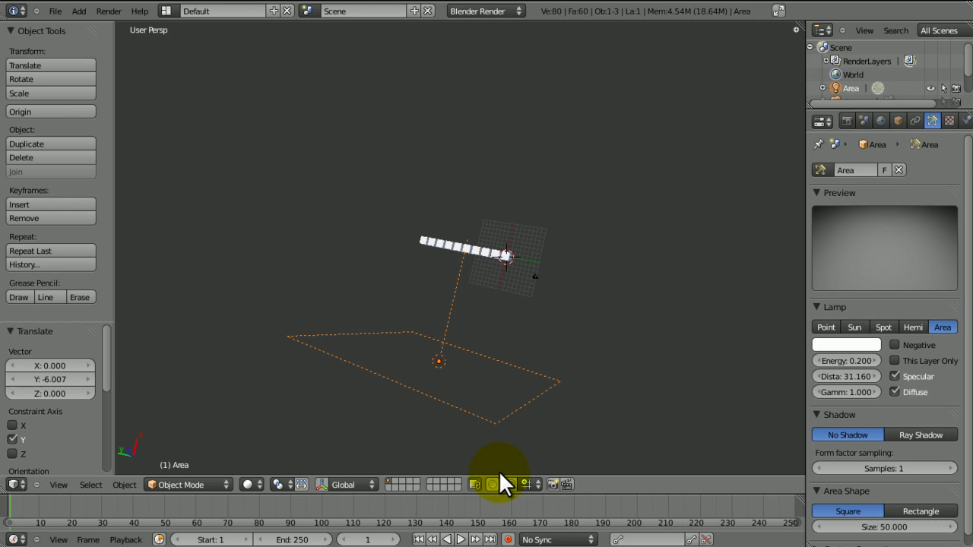
{"action": "middle_click_drag", "start_coordinate": [400, 326], "coordinate": [381, 305]}
{"action": "middle_click_drag", "start_coordinate": [503, 233], "coordinate": [490, 399], "text": "ctrl"}
{"action": "middle_click_drag", "start_coordinate": [391, 344], "coordinate": [446, 346]}
{"action": "middle_click_drag", "start_coordinate": [491, 298], "coordinate": [497, 222]}
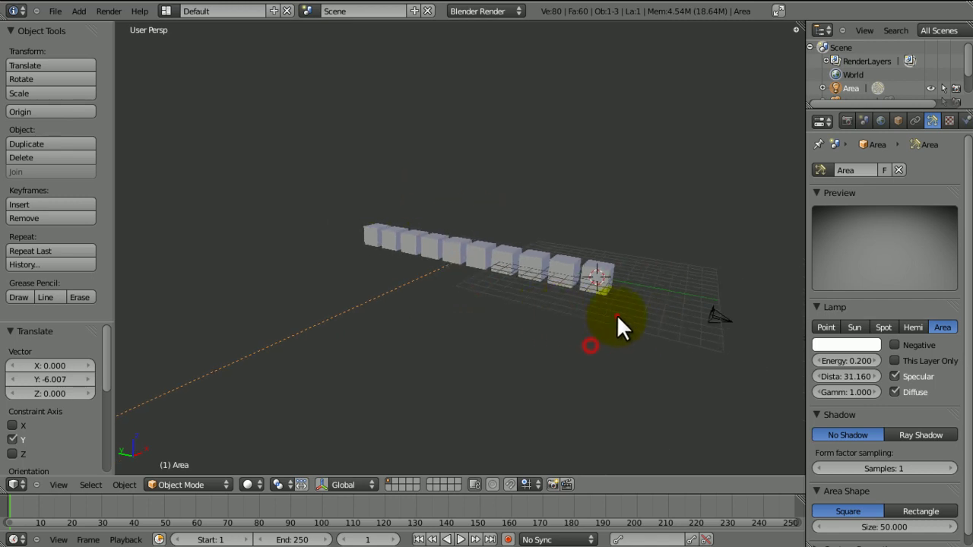
{"action": "middle_click_drag", "start_coordinate": [616, 316], "coordinate": [517, 350]}
{"action": "key", "text": "n"}
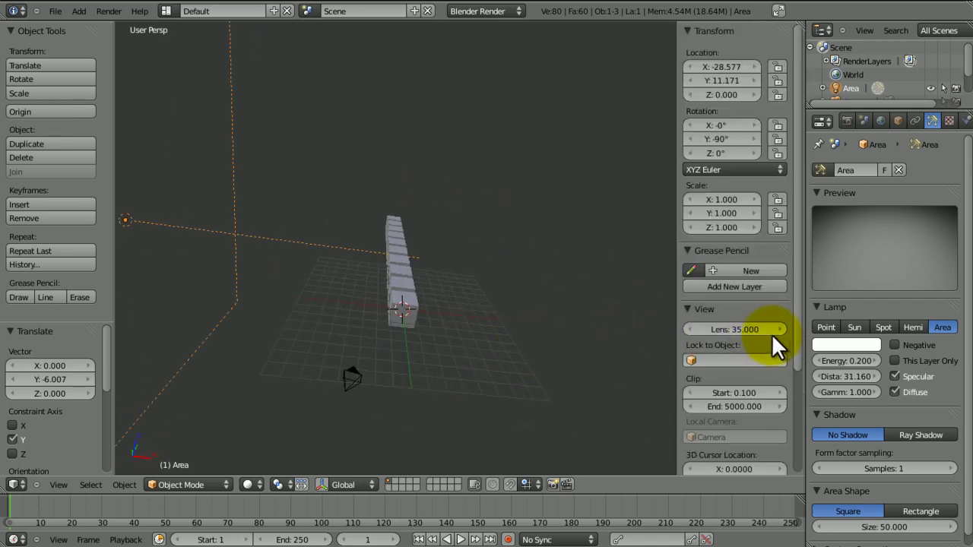
{"action": "scroll", "coordinate": [795, 340], "scroll_direction": "down", "scroll_amount": 5}
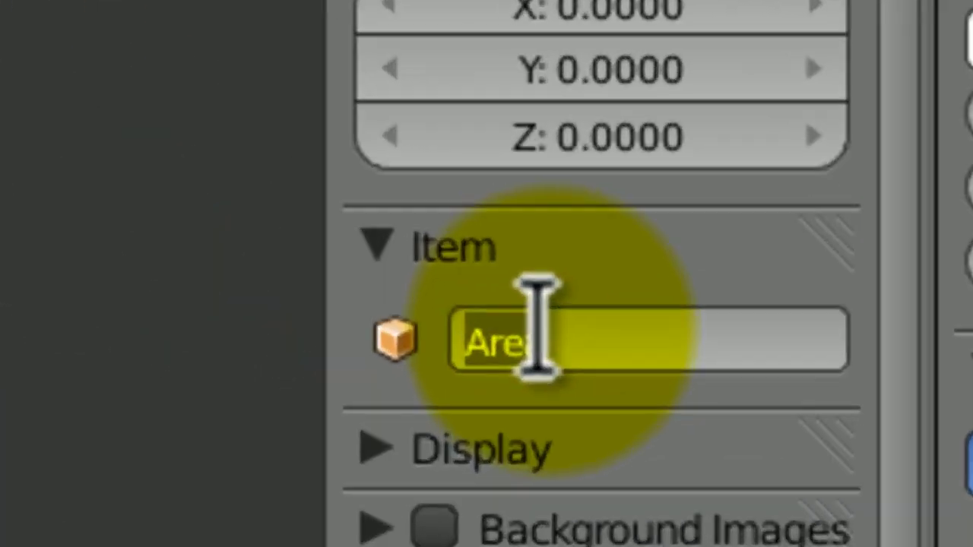
{"action": "key", "text": "BackSpace"}
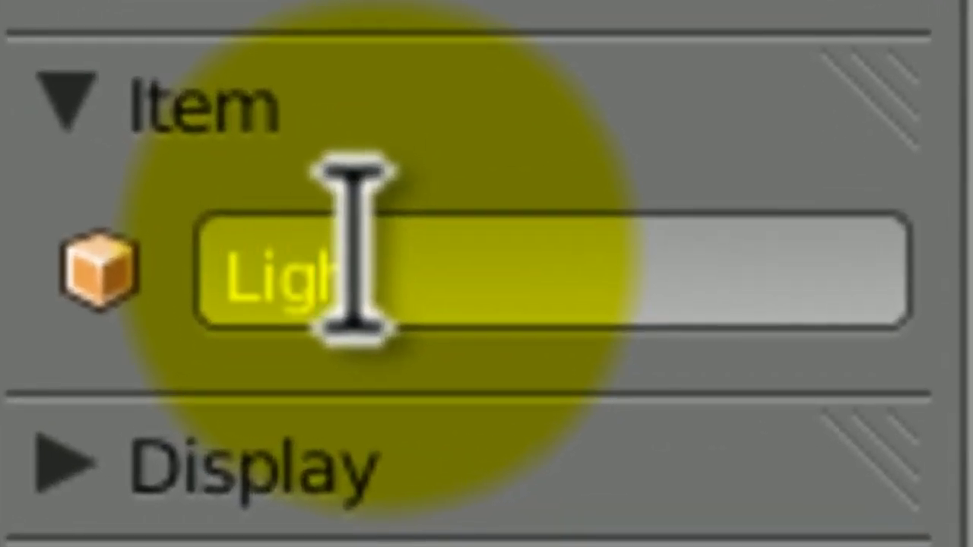
{"action": "type", "text": "Light.Kety"}
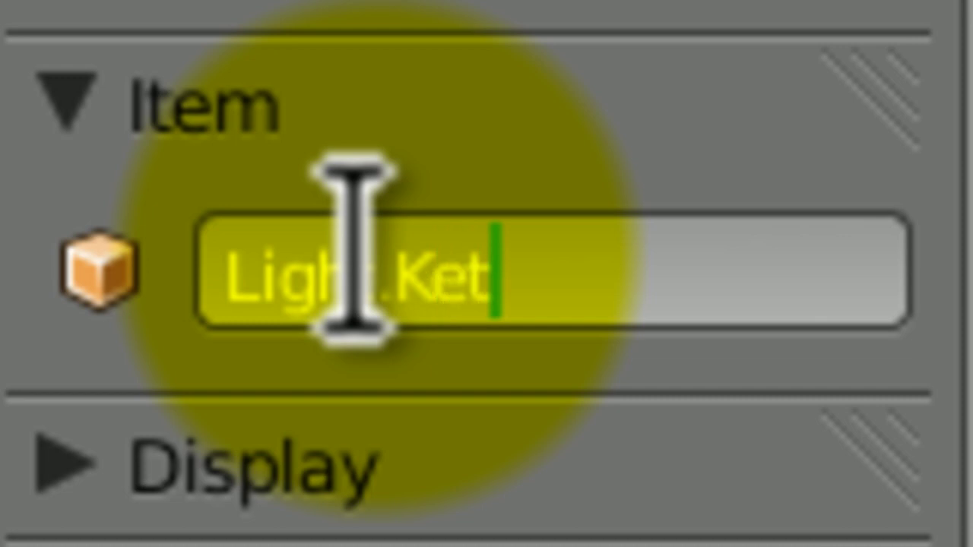
{"action": "key", "text": "Return"}
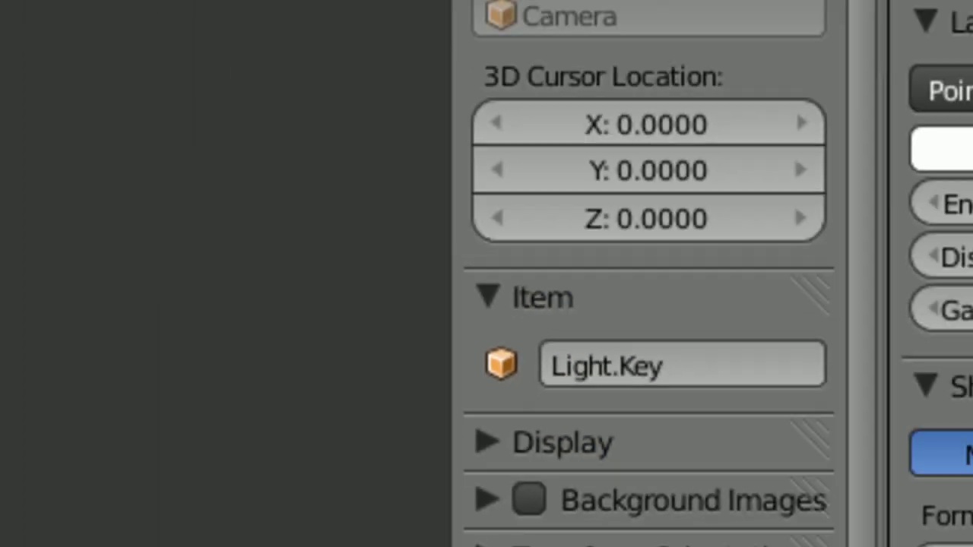
Step: Add a second Area lamp at the 3D cursor and raise it above the cubes along Z
{"action": "middle_click_drag", "start_coordinate": [468, 317], "coordinate": [376, 228]}
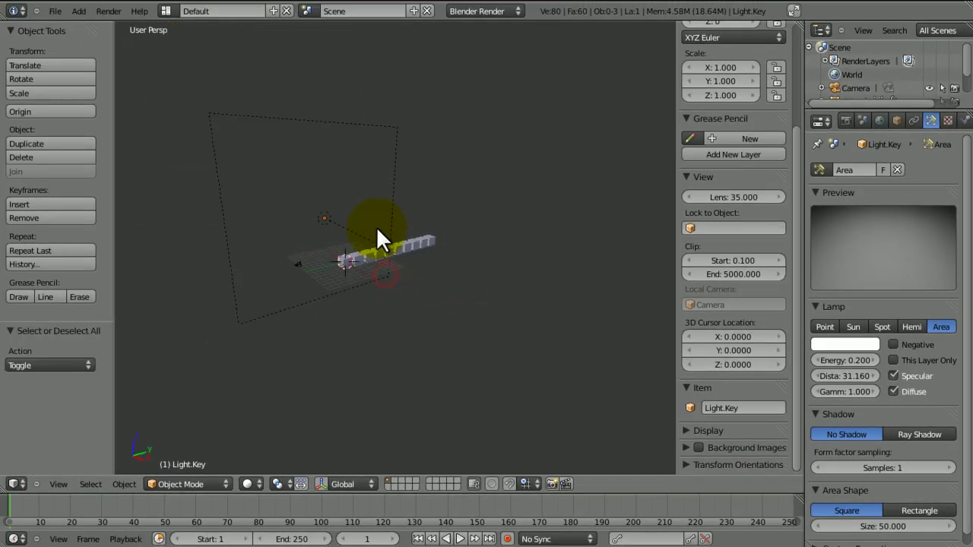
{"action": "key", "text": "shift+a"}
{"action": "mouse_move", "coordinate": [392, 232]}
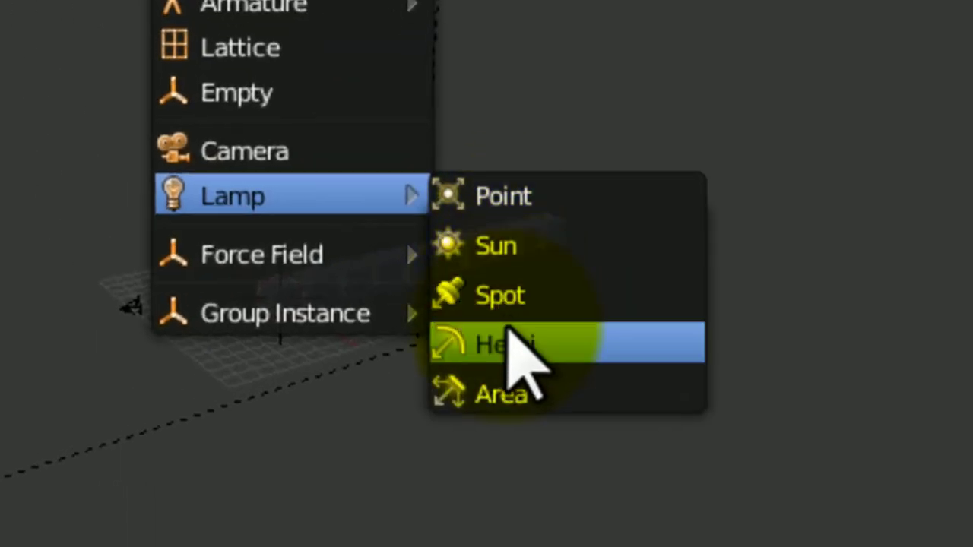
{"action": "left_click", "coordinate": [508, 344]}
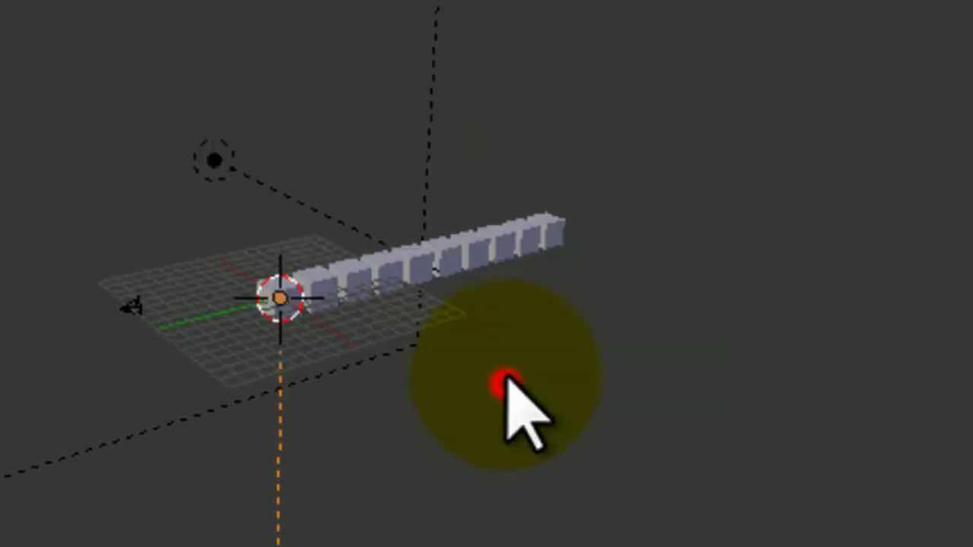
{"action": "key", "text": "g"}
{"action": "key", "text": "z"}
{"action": "left_click", "coordinate": [476, 279]}
Step: Tilt the new Area lamp around X and move it along negative Y to behind the camera
{"action": "key", "text": "r"}
{"action": "key", "text": "x"}
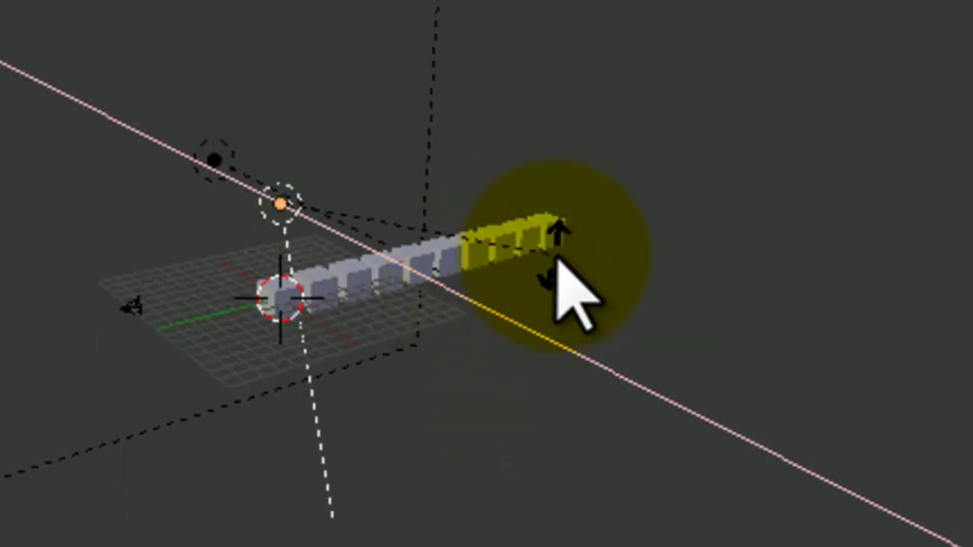
{"action": "left_click", "coordinate": [698, 2]}
{"action": "key", "text": "g"}
{"action": "key", "text": "y"}
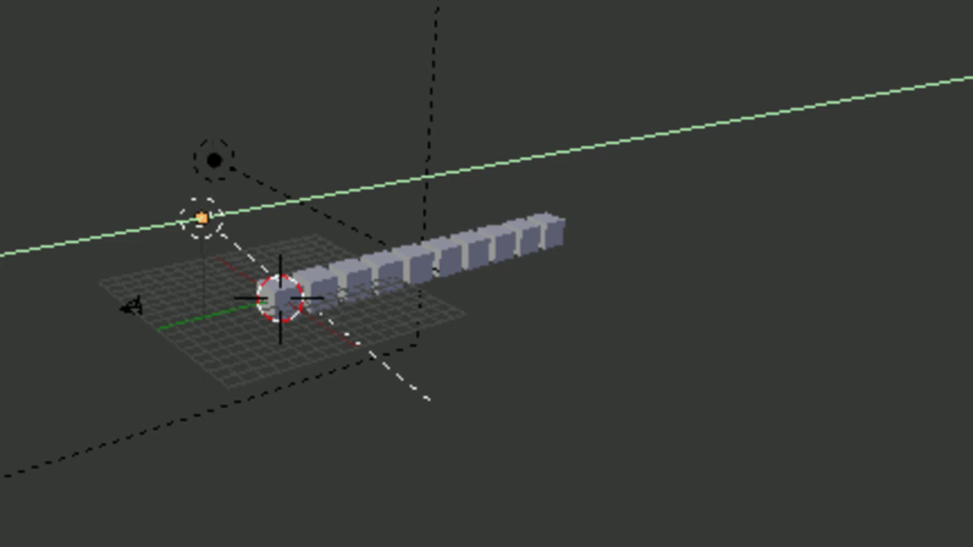
{"action": "left_click", "coordinate": [686, 226]}
Step: Rotate the new Area lamp about 32.5° more around the global X axis to aim it at the cube row
{"action": "key", "text": "r"}
{"action": "key", "text": "x"}
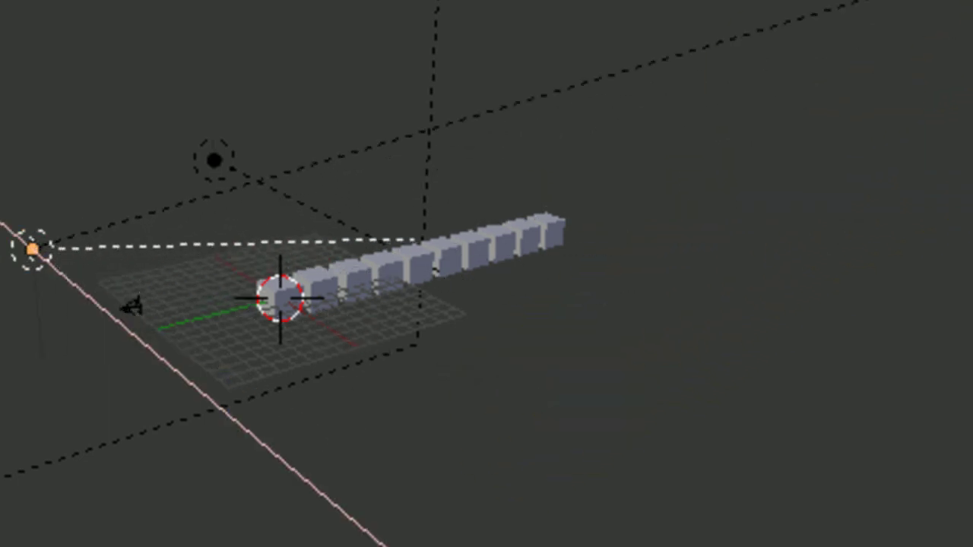
{"action": "left_click", "coordinate": [971, 17]}
Step: Set the second Area lamp's energy to 0.1 and its square size to 10
{"action": "left_click", "coordinate": [797, 337]}
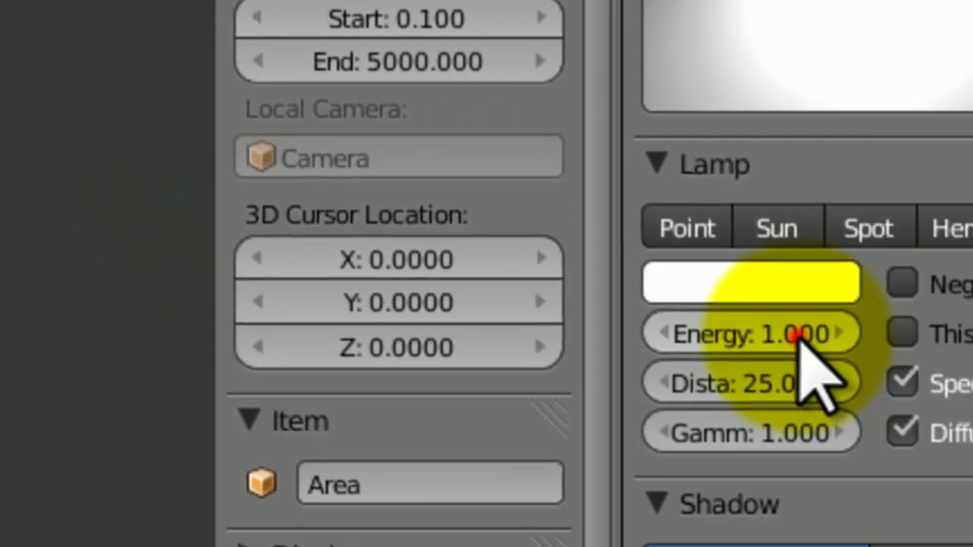
{"action": "left_click", "coordinate": [584, 287]}
{"action": "key", "text": "Return"}
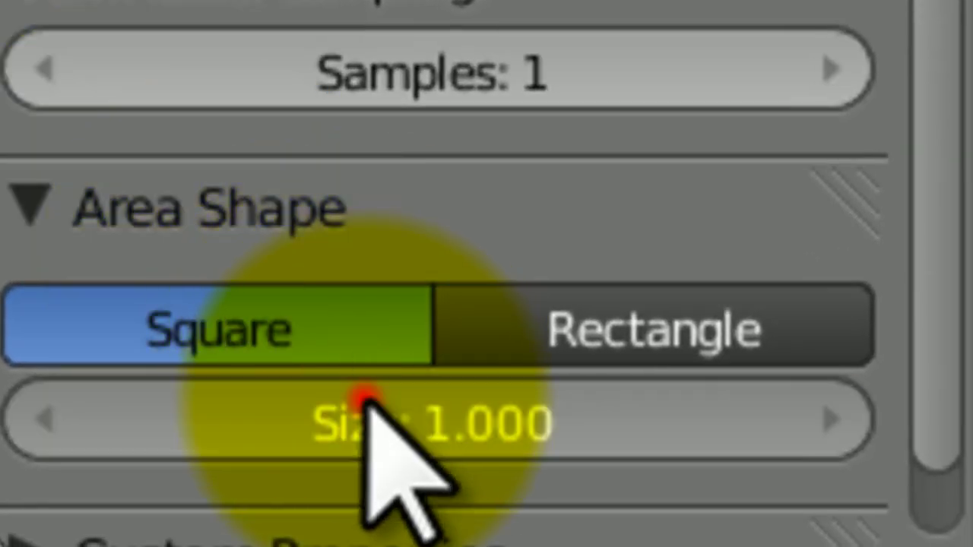
{"action": "left_click", "coordinate": [351, 396]}
{"action": "type", "text": "10"}
{"action": "key", "text": "Return"}
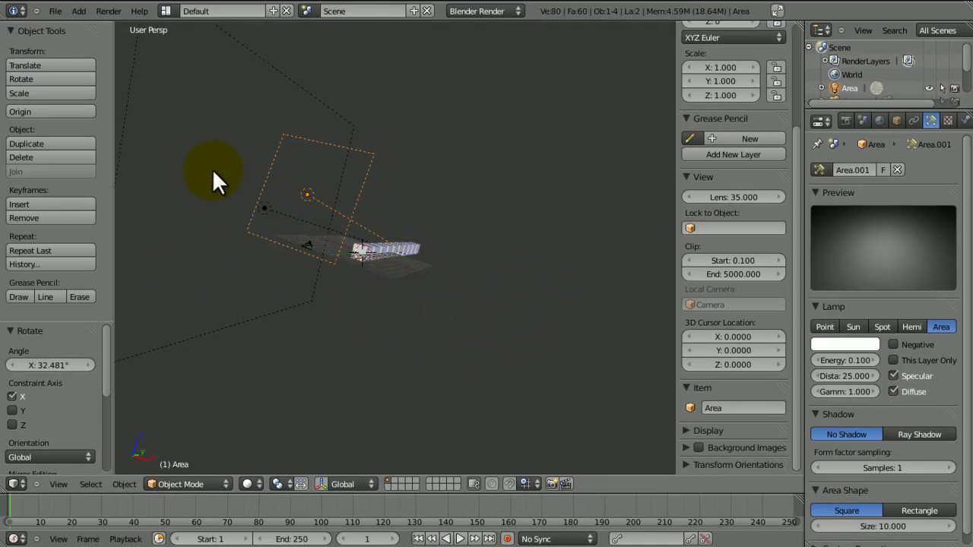
Step: Render the scene from the camera view to check the lighting, and close the render
{"action": "key", "text": "KP_0"}
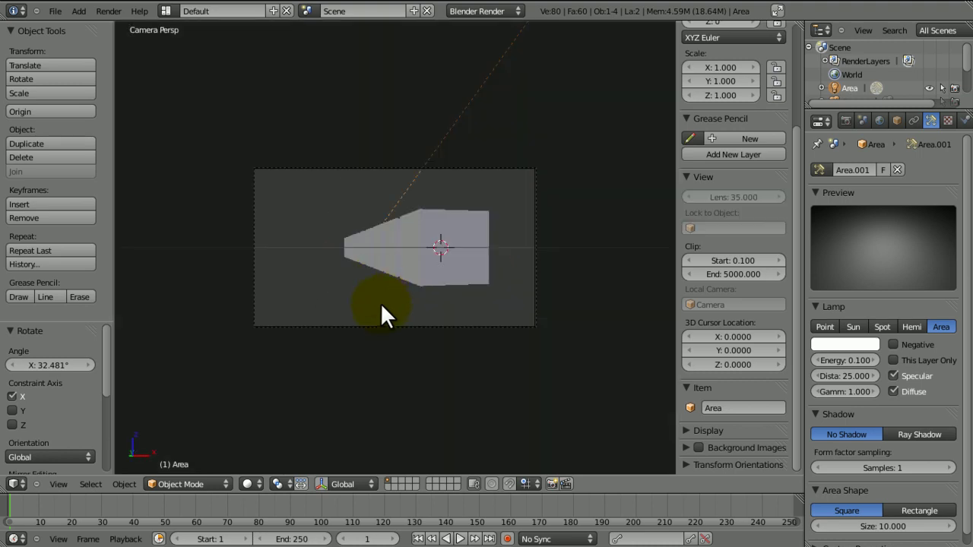
{"action": "left_click", "coordinate": [880, 120]}
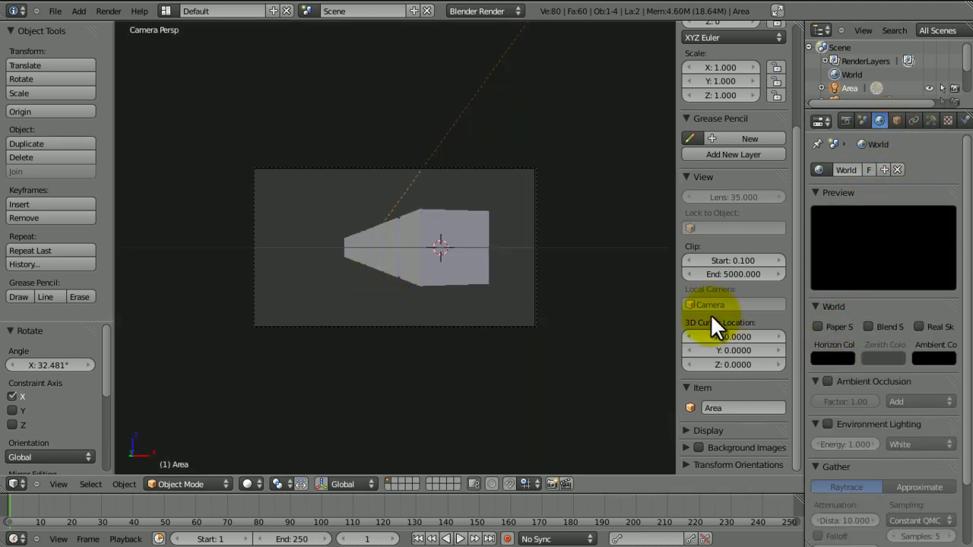
{"action": "key", "text": "F12"}
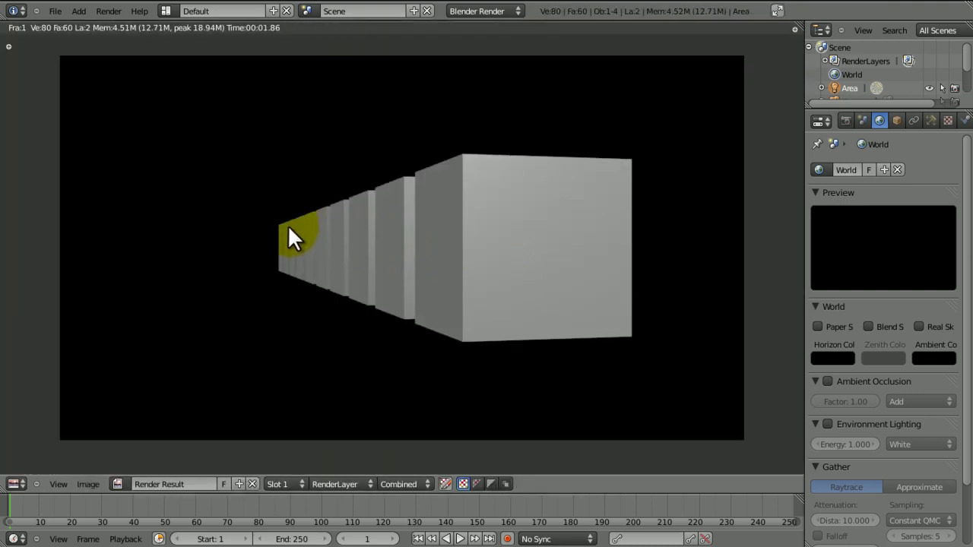
{"action": "key", "text": "Escape"}
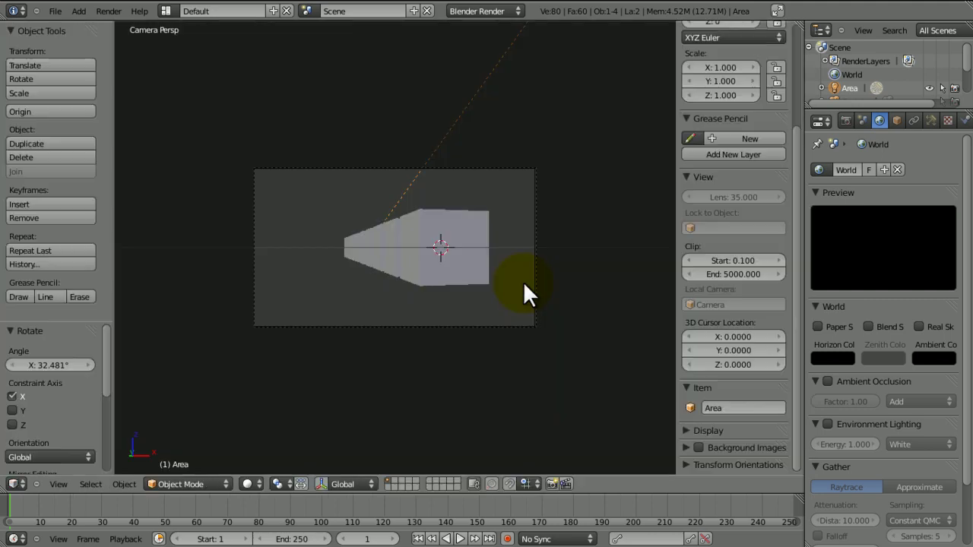
Step: Move the camera about -2.6 units along X and check the framing with a test render
{"action": "right_click", "coordinate": [449, 313]}
{"action": "key", "text": "g"}
{"action": "key", "text": "x"}
{"action": "left_click", "coordinate": [301, 322]}
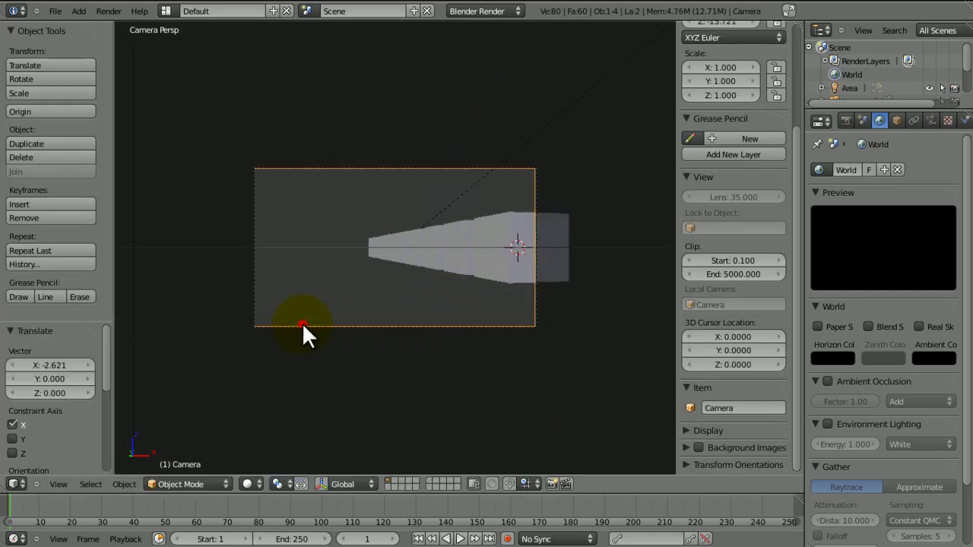
{"action": "key", "text": "F12"}
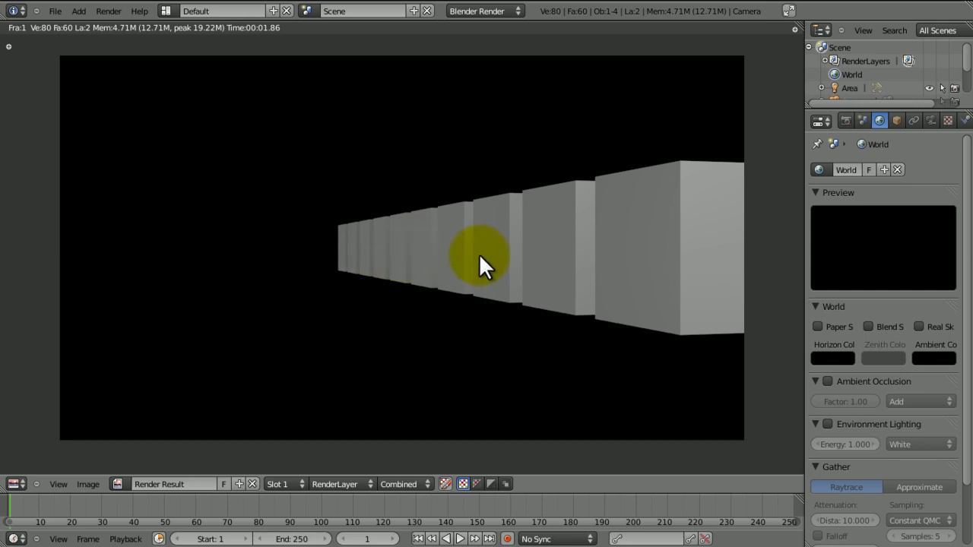
{"action": "key", "text": "Escape"}
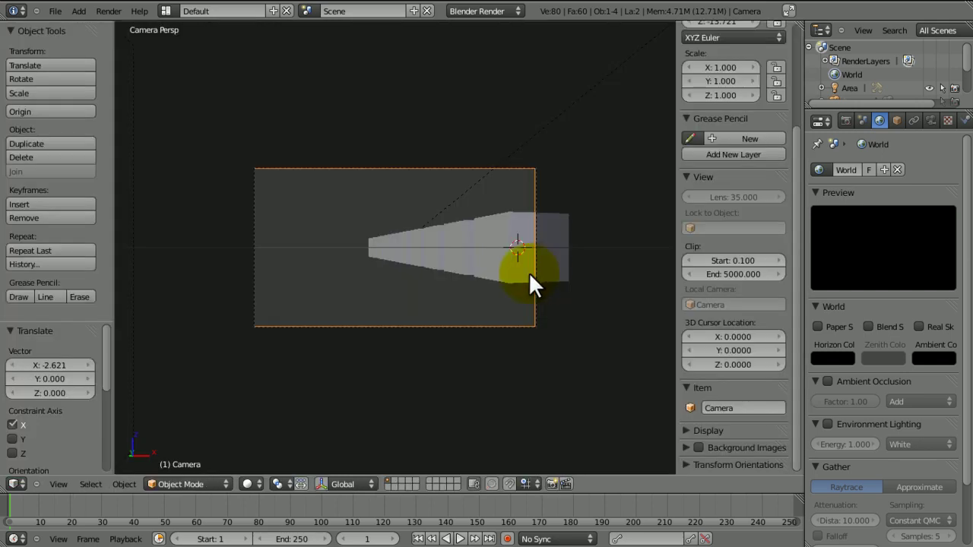
Step: Rotate the camera about -7.6° around the global Z axis to fit the cube row in the frame
{"action": "key", "text": "r"}
{"action": "key", "text": "z"}
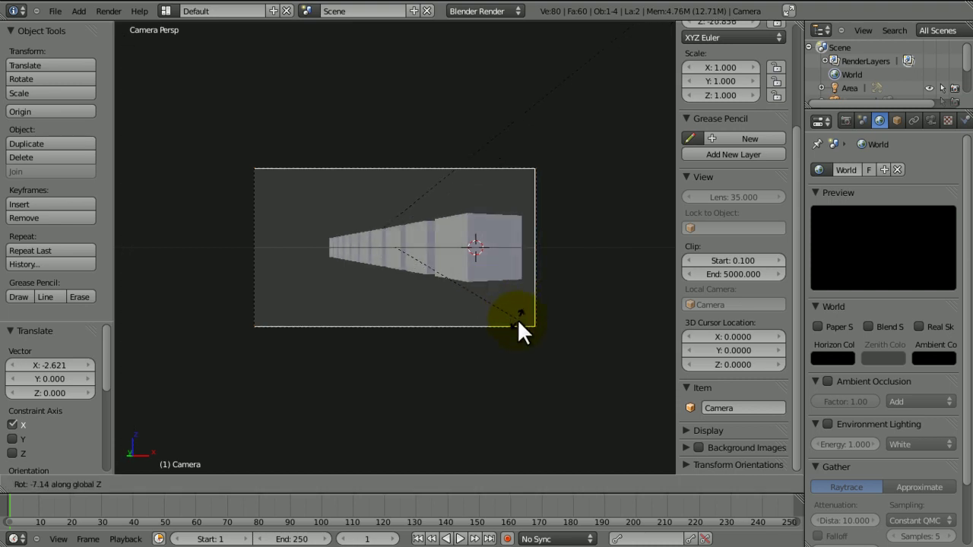
{"action": "left_click", "coordinate": [516, 317]}
Step: Leave the camera view and set the camera's depth-of-field distance to 12.300
{"action": "key", "text": "KP_0"}
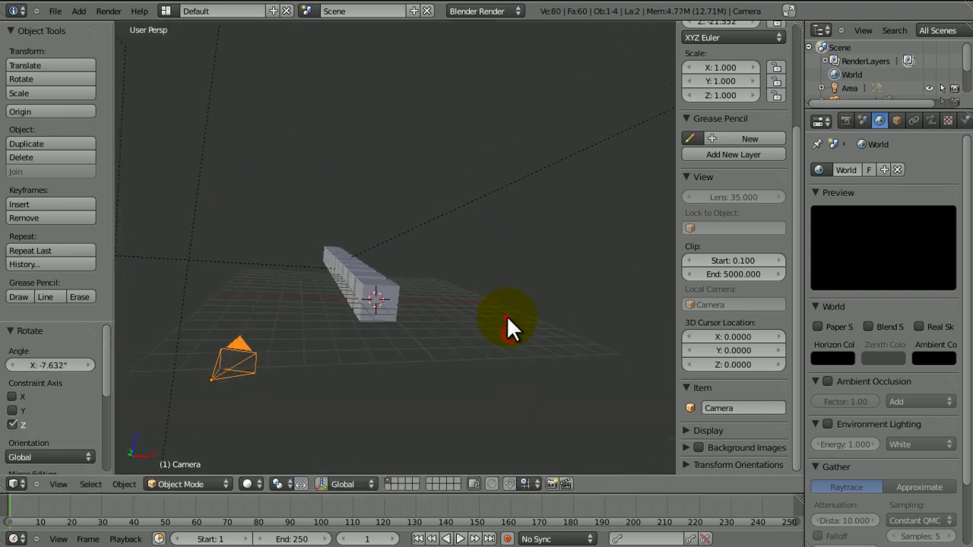
{"action": "left_click", "coordinate": [928, 120]}
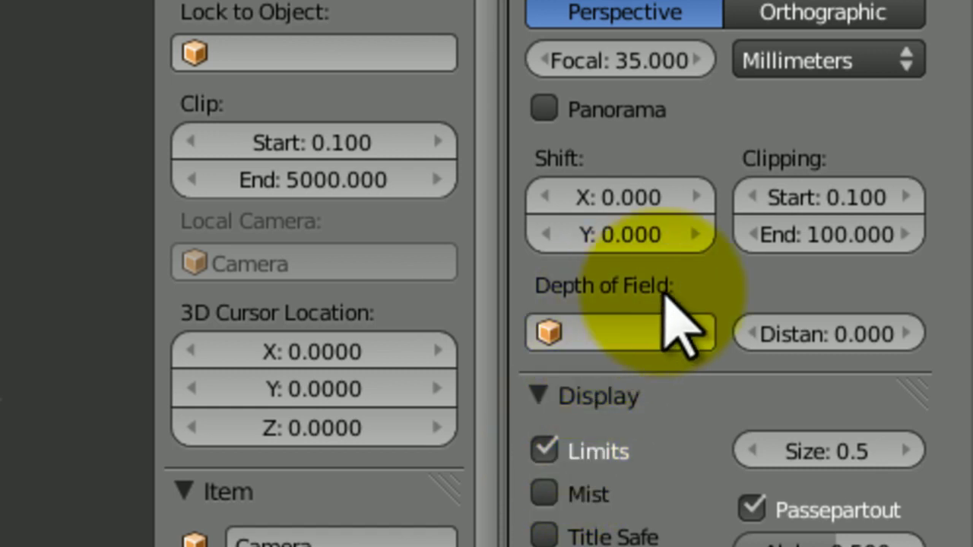
{"action": "left_click_drag", "start_coordinate": [786, 332], "coordinate": [770, 358]}
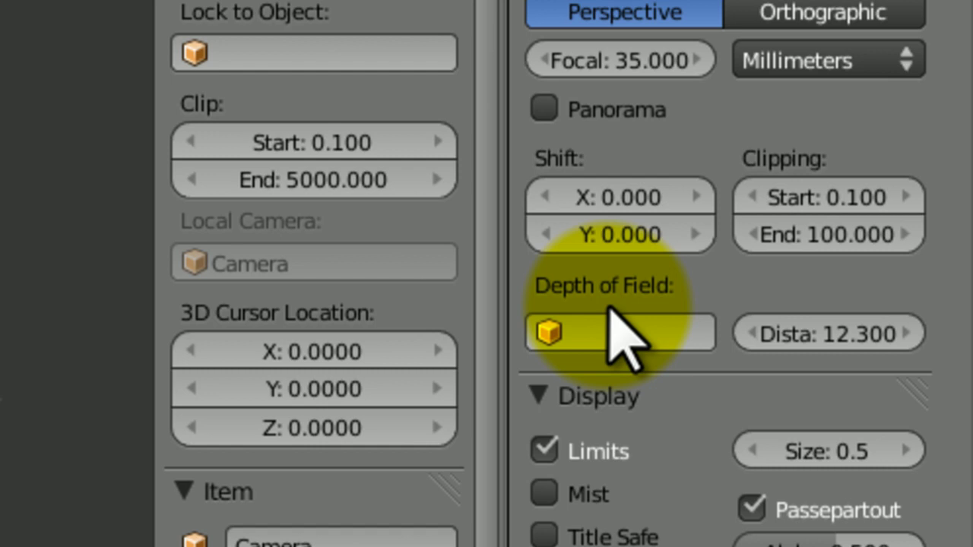
Step: Try the Camera as its own depth-of-field object, and clear that object again
{"action": "left_click", "coordinate": [601, 331]}
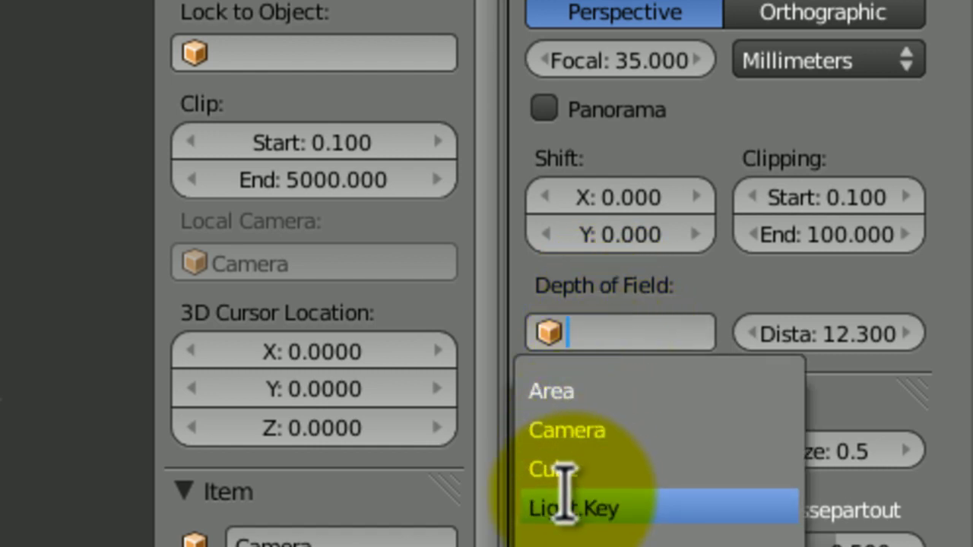
{"action": "left_click", "coordinate": [566, 429]}
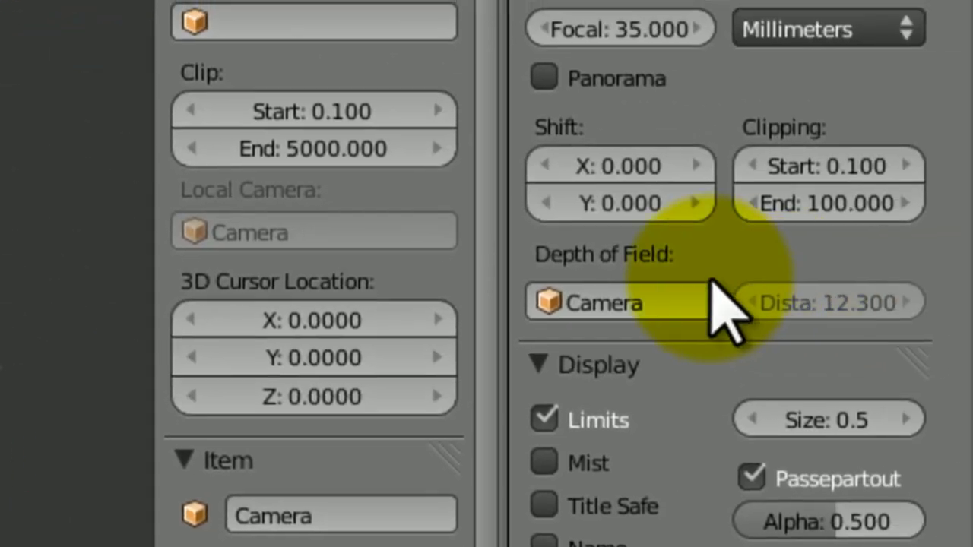
{"action": "left_click", "coordinate": [610, 296]}
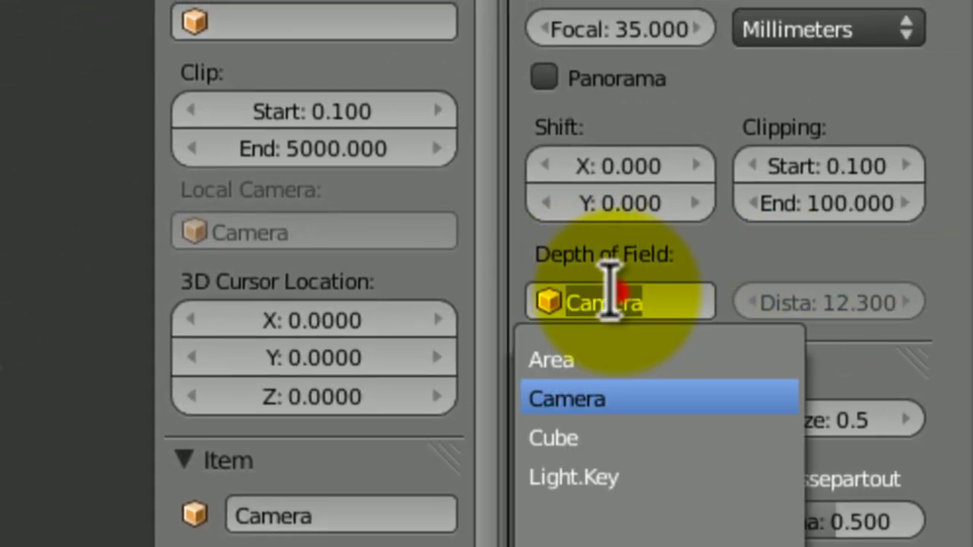
{"action": "key", "text": "BackSpace"}
{"action": "key", "text": "Return"}
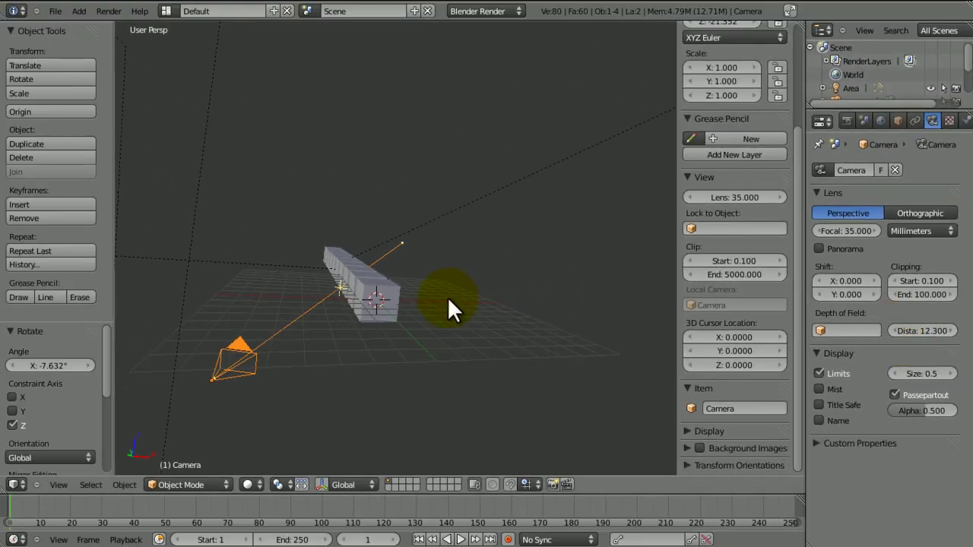
Step: Adjust the camera's depth-of-field distance to 14.700 so the focus marker sits farther along the cube row
{"action": "middle_click_drag", "start_coordinate": [382, 292], "coordinate": [342, 265]}
{"action": "scroll", "coordinate": [430, 350], "scroll_direction": "up", "scroll_amount": 7}
{"action": "scroll", "coordinate": [429, 350], "scroll_direction": "down", "scroll_amount": 2}
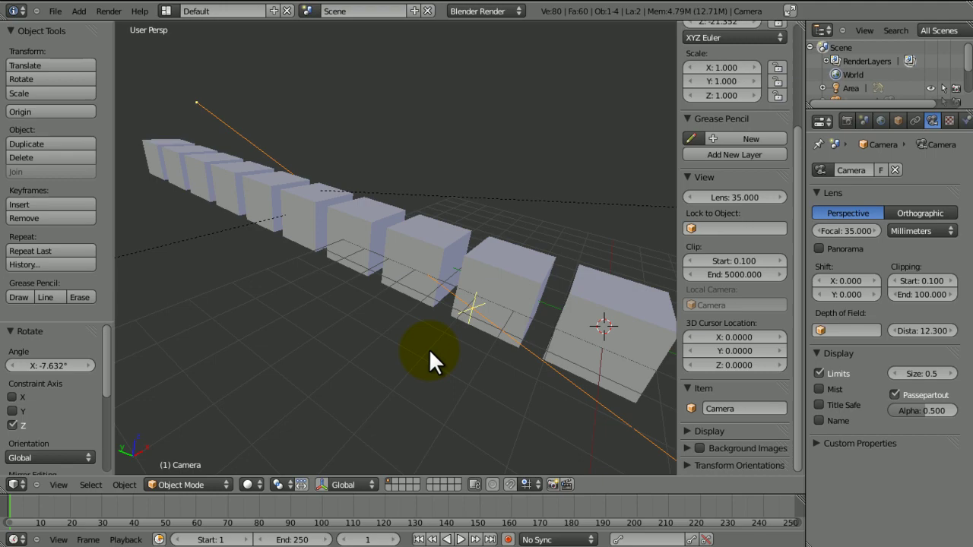
{"action": "left_click_drag", "start_coordinate": [917, 328], "coordinate": [926, 332]}
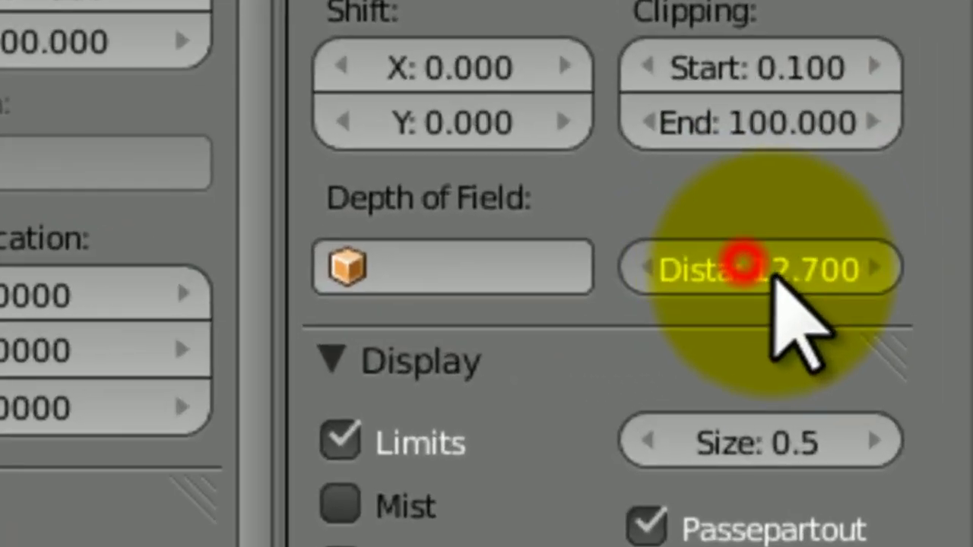
{"action": "left_click_drag", "start_coordinate": [774, 276], "coordinate": [821, 289]}
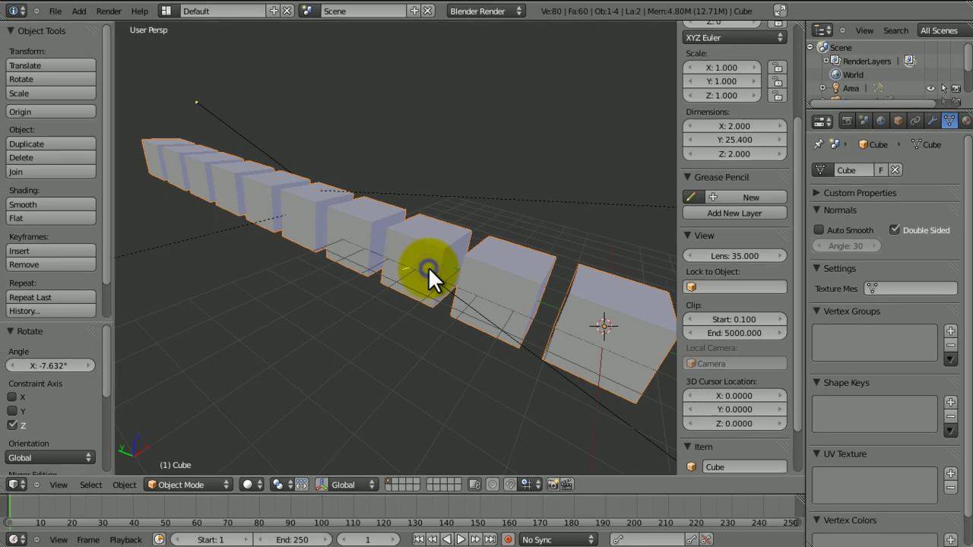
Step: Add a plane at the 3D cursor and rotate it 90° about the X axis
{"action": "key", "text": "a"}
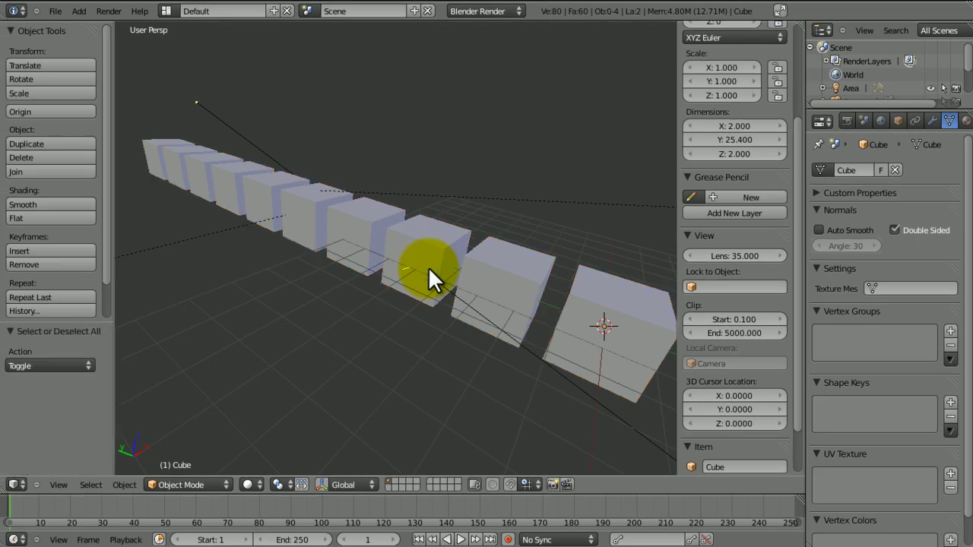
{"action": "key", "text": "shift+a"}
{"action": "mouse_move", "coordinate": [398, 270]}
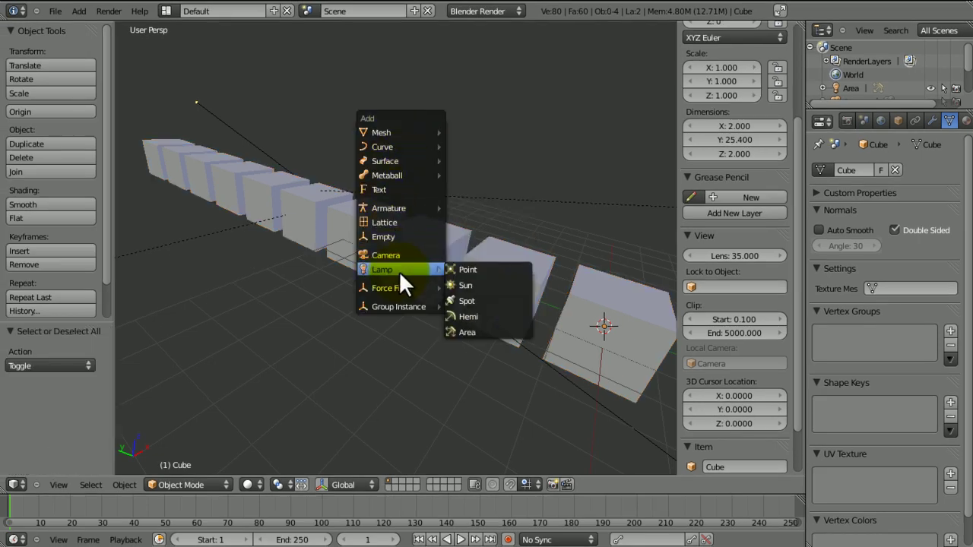
{"action": "mouse_move", "coordinate": [400, 132]}
{"action": "left_click", "coordinate": [473, 132]}
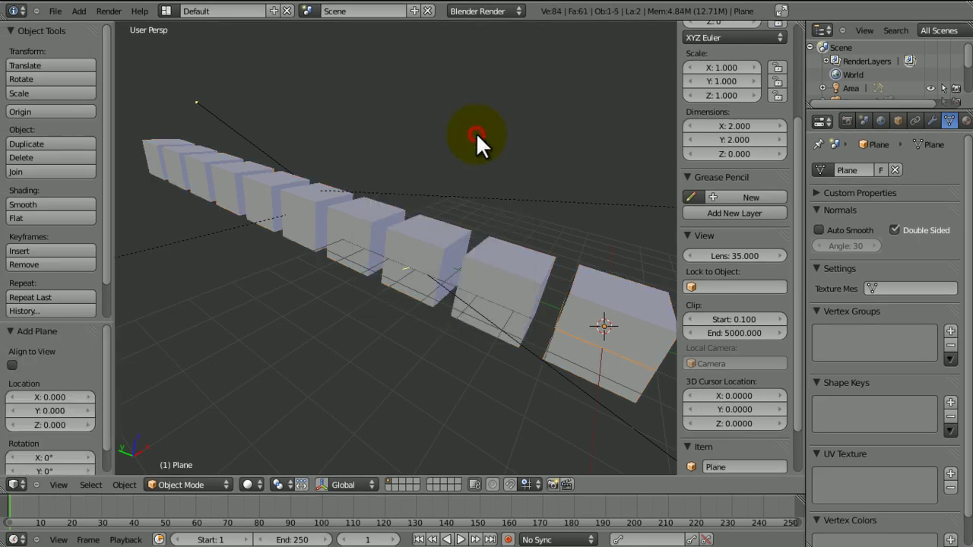
{"action": "key", "text": "r"}
{"action": "key", "text": "x"}
{"action": "key", "text": "9"}
{"action": "key", "text": "0"}
{"action": "key", "text": "Return"}
Step: In front orthographic view, move the plane about 5.7 units along X, clear of the cubes
{"action": "key", "text": "KP_1"}
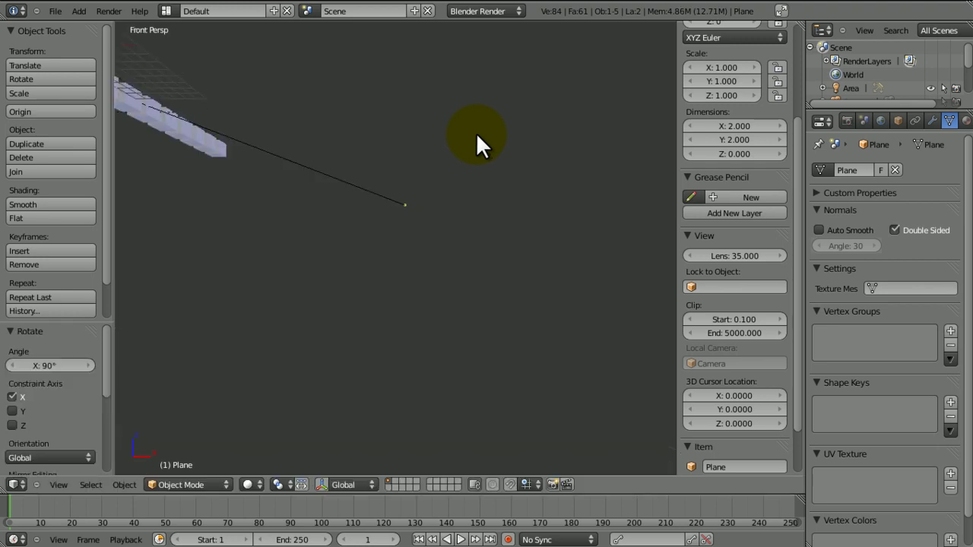
{"action": "key", "text": "KP_5"}
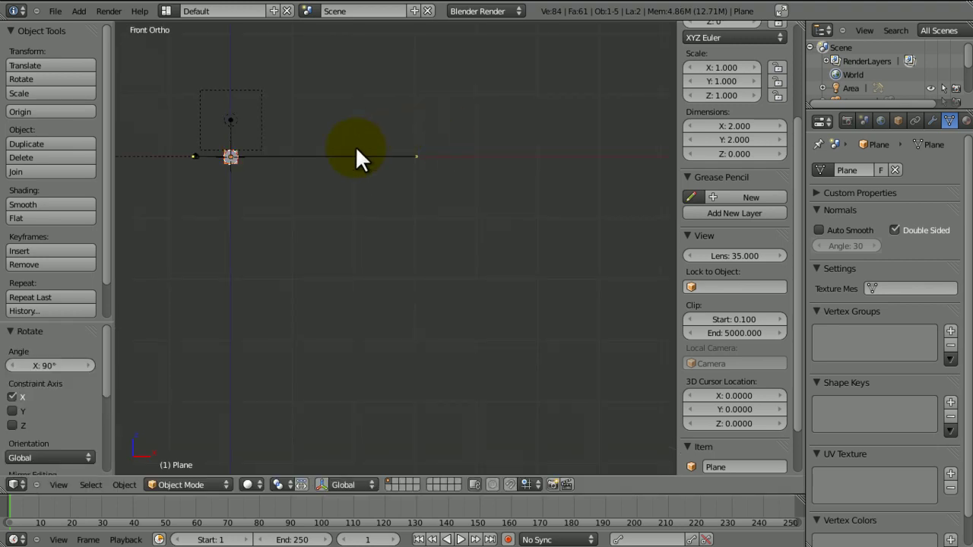
{"action": "key", "text": "g"}
{"action": "key", "text": "x"}
{"action": "left_click", "coordinate": [389, 148]}
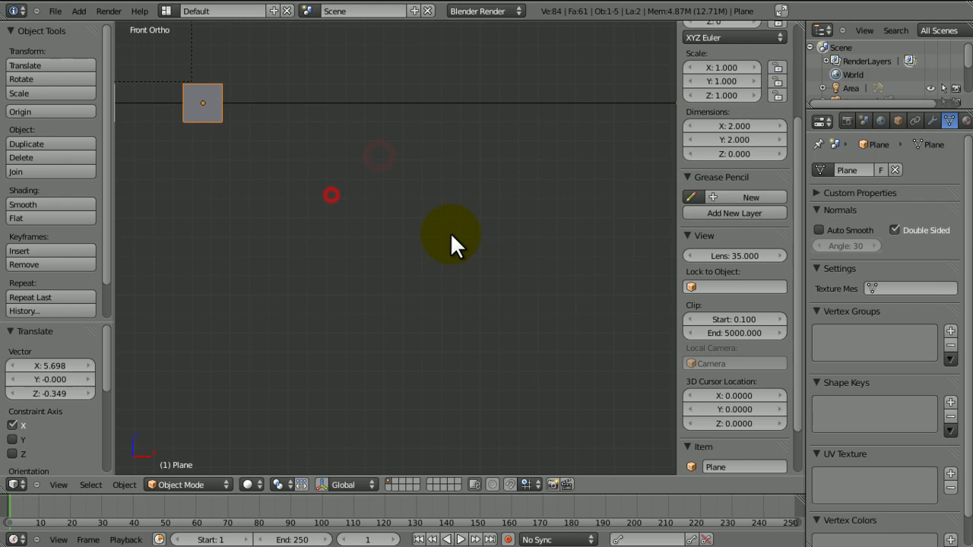
Step: Edit the plane's mesh and move its lower two vertices down along Z to form the arrow's long shaft
{"action": "middle_click_drag", "start_coordinate": [450, 234], "coordinate": [494, 253], "text": "shift"}
{"action": "key", "text": "Tab"}
{"action": "key", "text": "a"}
{"action": "key", "text": "b"}
{"action": "left_click_drag", "start_coordinate": [313, 148], "coordinate": [219, 187]}
{"action": "key", "text": "g"}
{"action": "key", "text": "z"}
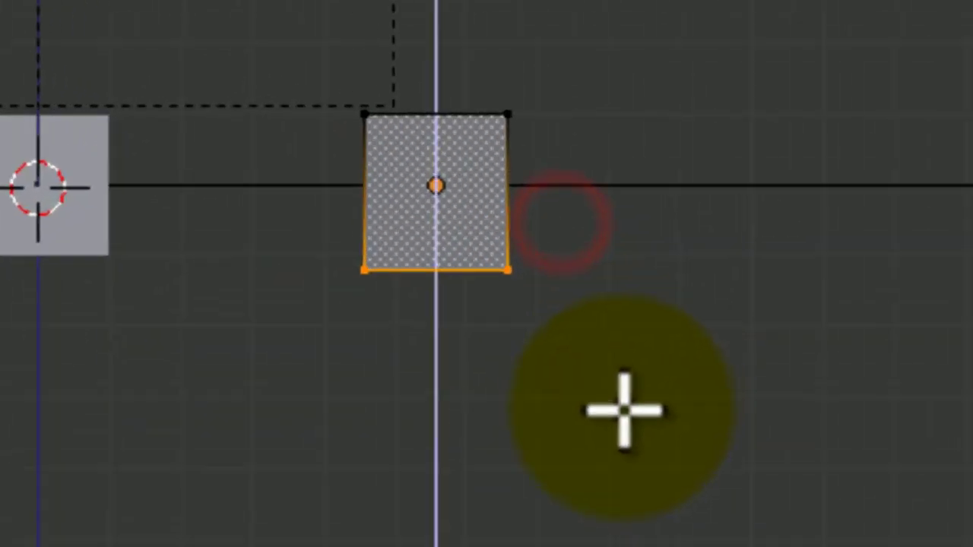
{"action": "left_click", "coordinate": [623, 501]}
Step: Extrude the shaft's bottom edge in place and scale it wider along X for the arrowhead's base
{"action": "key", "text": "e"}
{"action": "key", "text": "z"}
{"action": "key", "text": "z"}
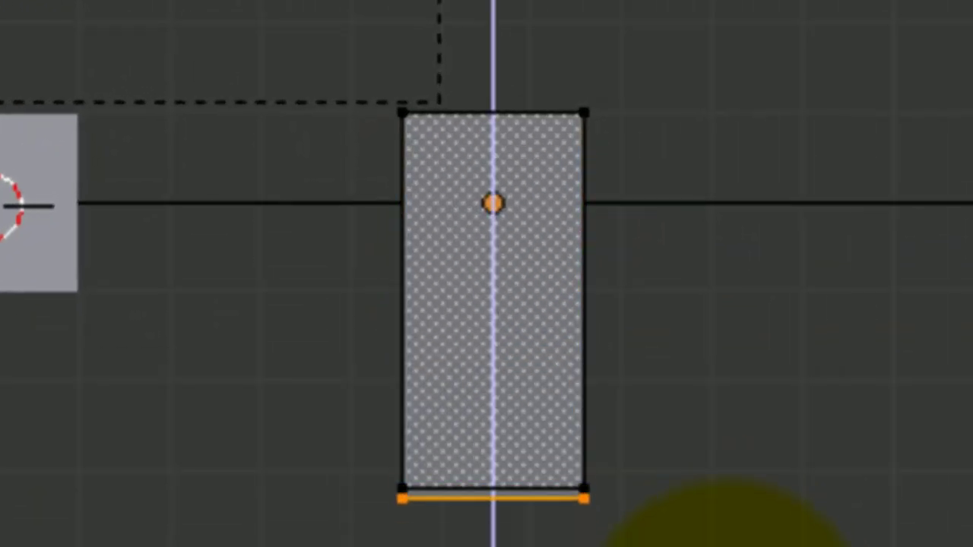
{"action": "key", "text": "Escape"}
{"action": "key", "text": "s"}
{"action": "key", "text": "x"}
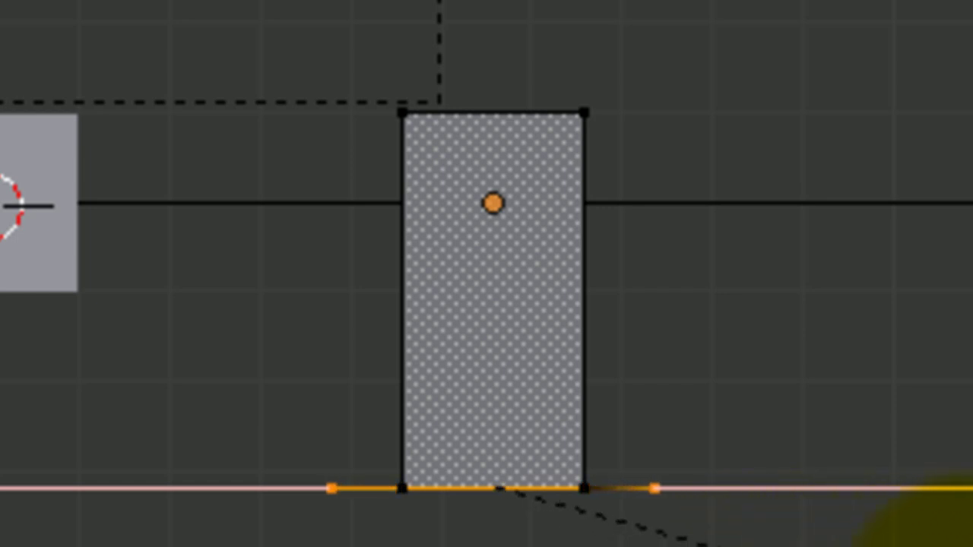
{"action": "left_click", "coordinate": [969, 543]}
Step: Extrude the widened edge down along Z and merge its two vertices at the centre into the arrow's tip
{"action": "key", "text": "e"}
{"action": "key", "text": "z"}
{"action": "key", "text": "z"}
{"action": "left_click", "coordinate": [688, 456]}
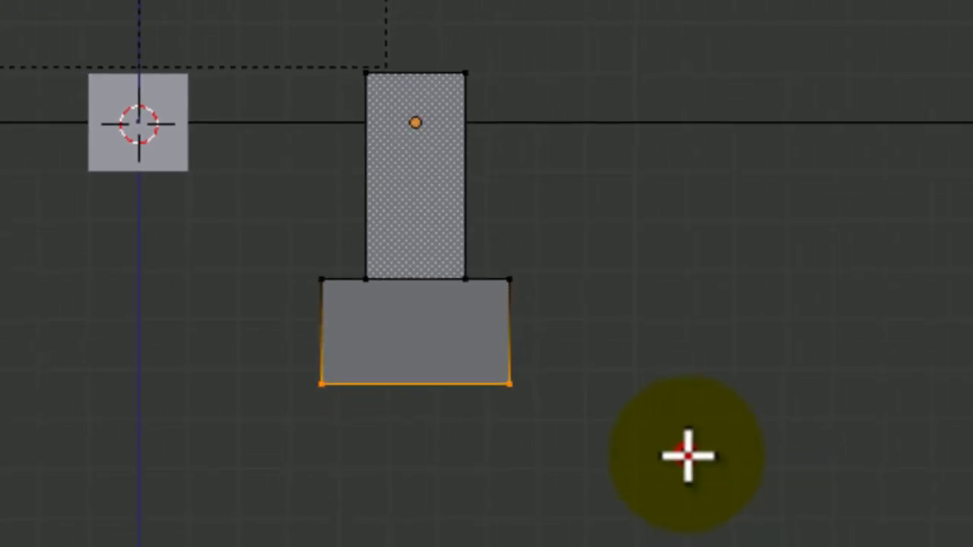
{"action": "key", "text": "w"}
{"action": "left_click", "coordinate": [669, 528]}
{"action": "left_click", "coordinate": [669, 524]}
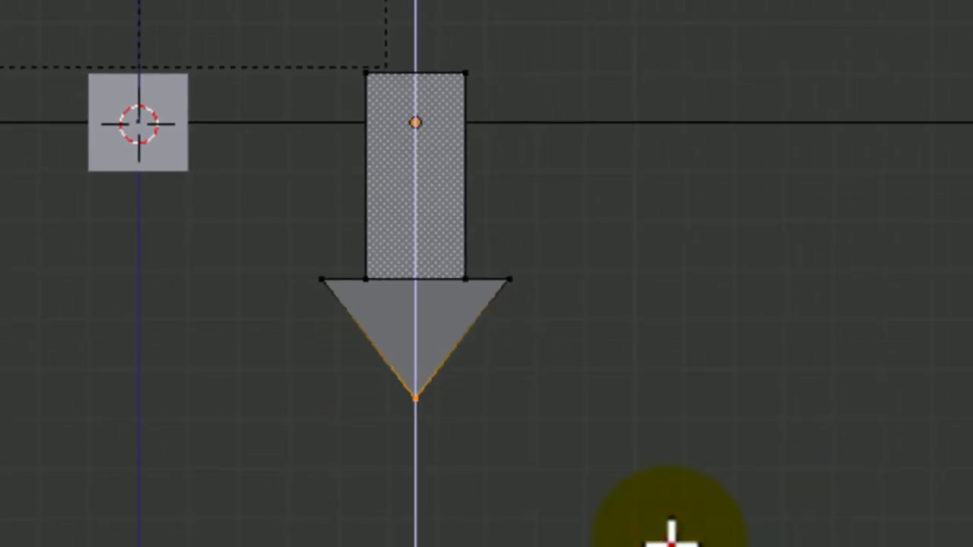
{"action": "key", "text": "Tab"}
Step: Select the whole arrow mesh and extrude it to give it thickness
{"action": "middle_click_drag", "start_coordinate": [474, 352], "coordinate": [543, 387]}
{"action": "key", "text": "Tab"}
{"action": "key", "text": "a"}
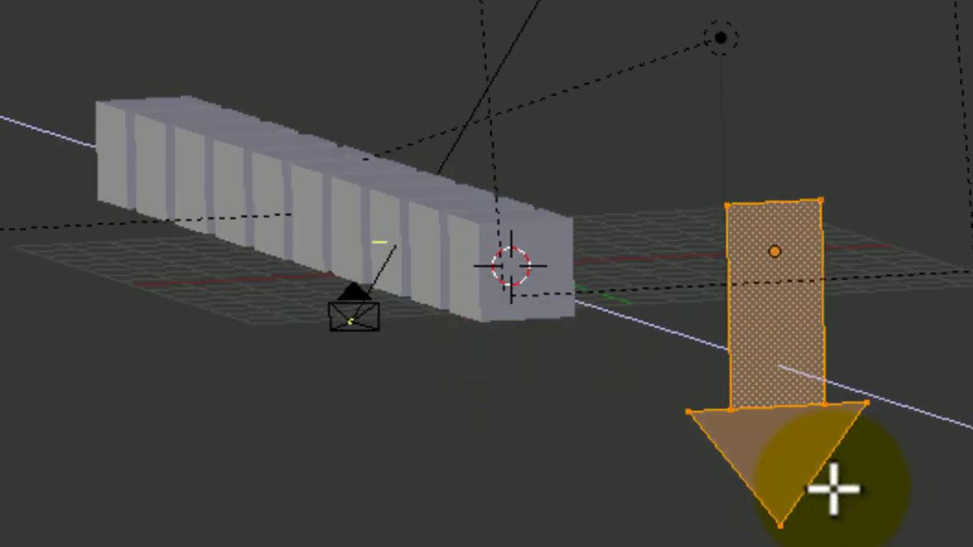
{"action": "key", "text": "e"}
{"action": "left_click", "coordinate": [808, 477]}
{"action": "key", "text": "Tab"}
Step: In camera view, move the arrow along X over the cube row and raise it along Z
{"action": "key", "text": "KP_0"}
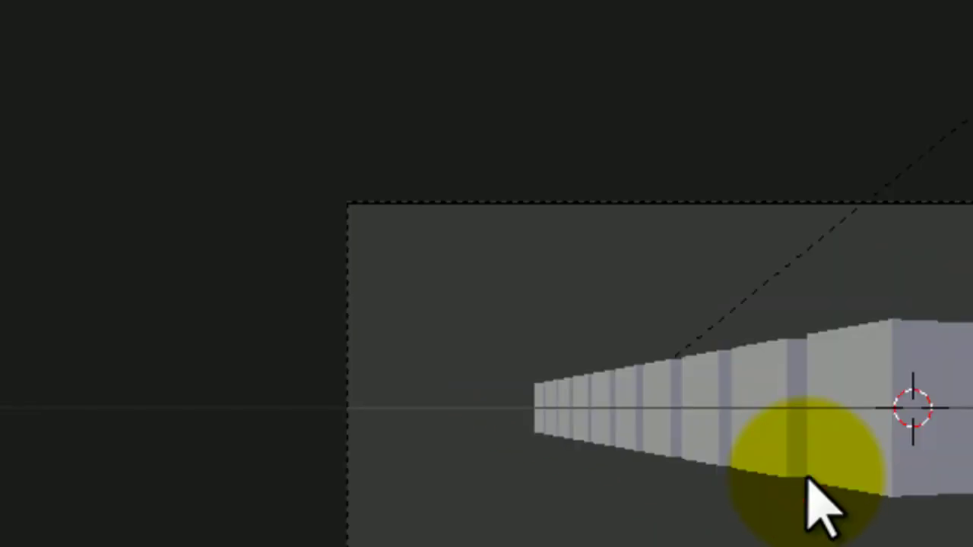
{"action": "key", "text": "g"}
{"action": "key", "text": "x"}
{"action": "left_click", "coordinate": [408, 469]}
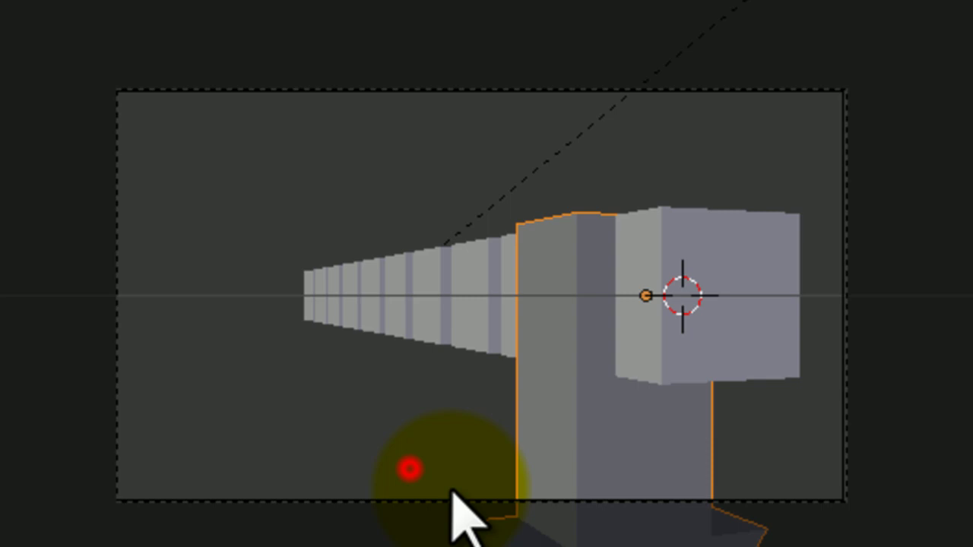
{"action": "key", "text": "g"}
{"action": "key", "text": "x"}
{"action": "left_click", "coordinate": [659, 546]}
{"action": "key", "text": "g"}
{"action": "key", "text": "z"}
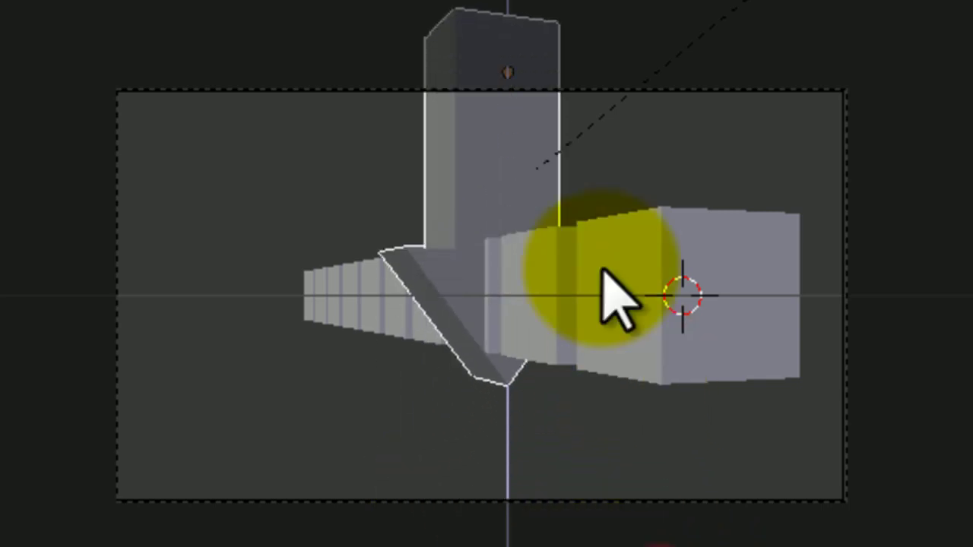
{"action": "left_click", "coordinate": [593, 228]}
Step: Scale the arrow down and shift it along Z so its tip points just above the cubes
{"action": "key", "text": "s"}
{"action": "left_click", "coordinate": [589, 67]}
{"action": "key", "text": "g"}
{"action": "key", "text": "z"}
{"action": "left_click", "coordinate": [600, 255]}
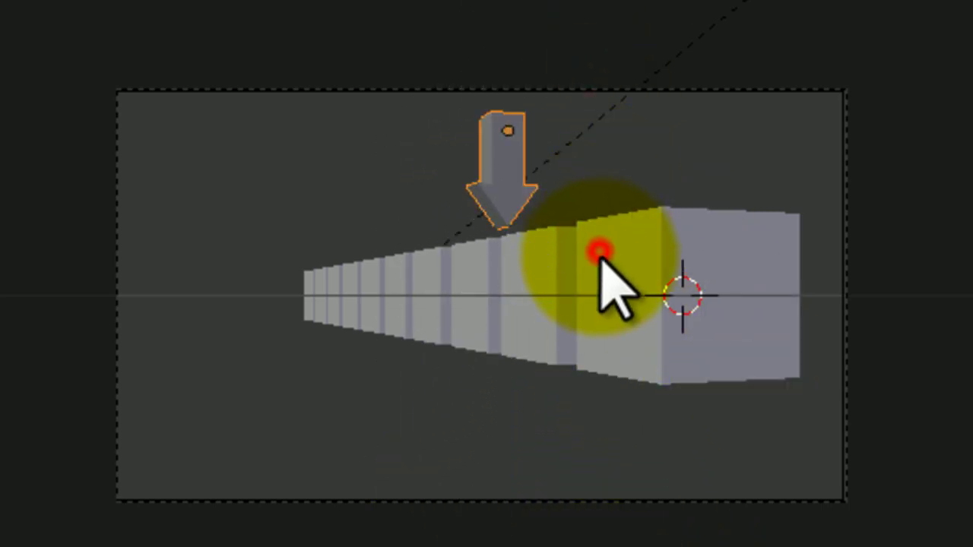
Step: Move the arrow along Y and X to sit above the third cube, and check its placement from the camera view
{"action": "key", "text": "g"}
{"action": "key", "text": "x"}
{"action": "left_click", "coordinate": [600, 257]}
{"action": "middle_click_drag", "start_coordinate": [485, 249], "coordinate": [773, 494]}
{"action": "key", "text": "g"}
{"action": "key", "text": "y"}
{"action": "left_click", "coordinate": [641, 517]}
{"action": "key", "text": "g"}
{"action": "key", "text": "x"}
{"action": "left_click", "coordinate": [643, 514]}
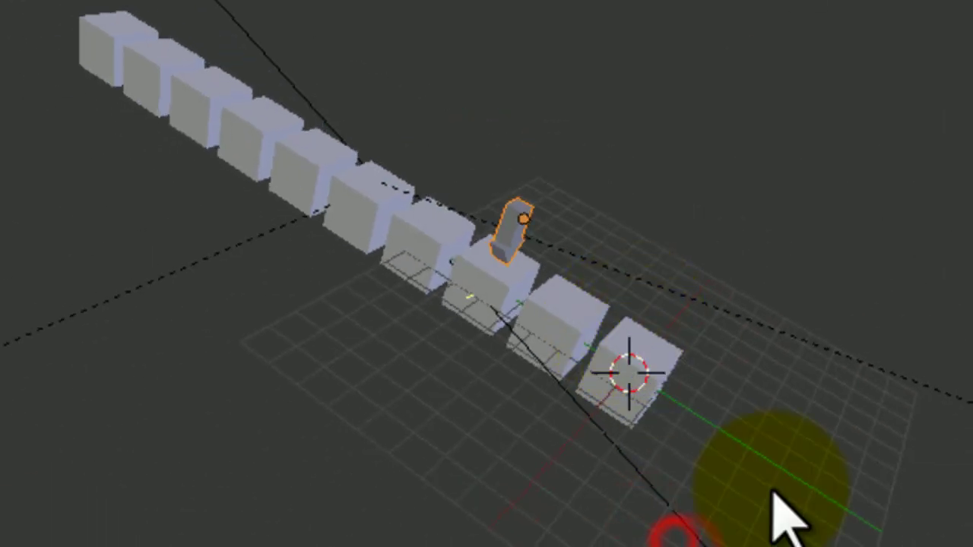
{"action": "middle_click_drag", "start_coordinate": [549, 261], "coordinate": [547, 437]}
{"action": "middle_click_drag", "start_coordinate": [560, 223], "coordinate": [325, 220], "text": "ctrl"}
{"action": "scroll", "coordinate": [332, 243], "scroll_direction": "down", "scroll_amount": 3}
{"action": "key", "text": "KP_0"}
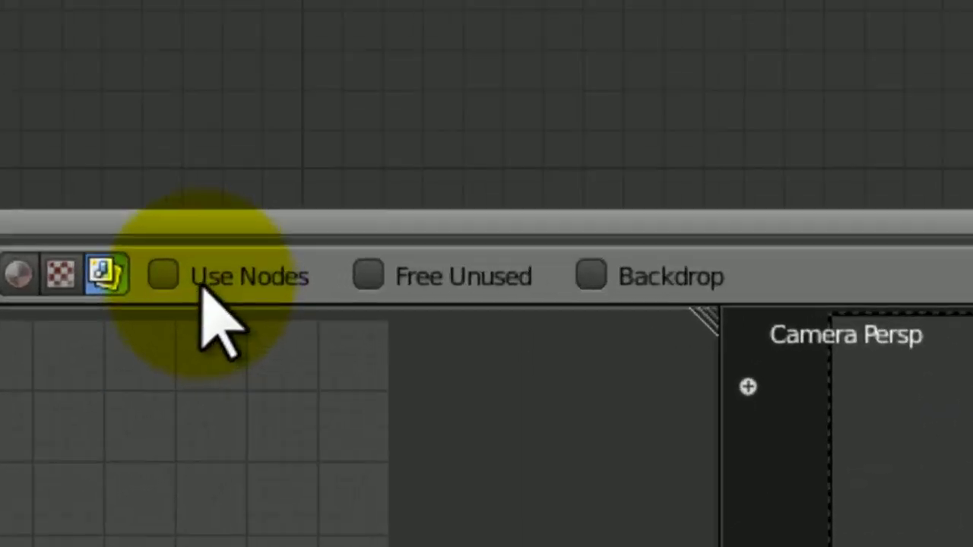
Step: Enable Use Nodes and Backdrop for compositing, and bring the nodes into view
{"action": "left_click", "coordinate": [200, 283]}
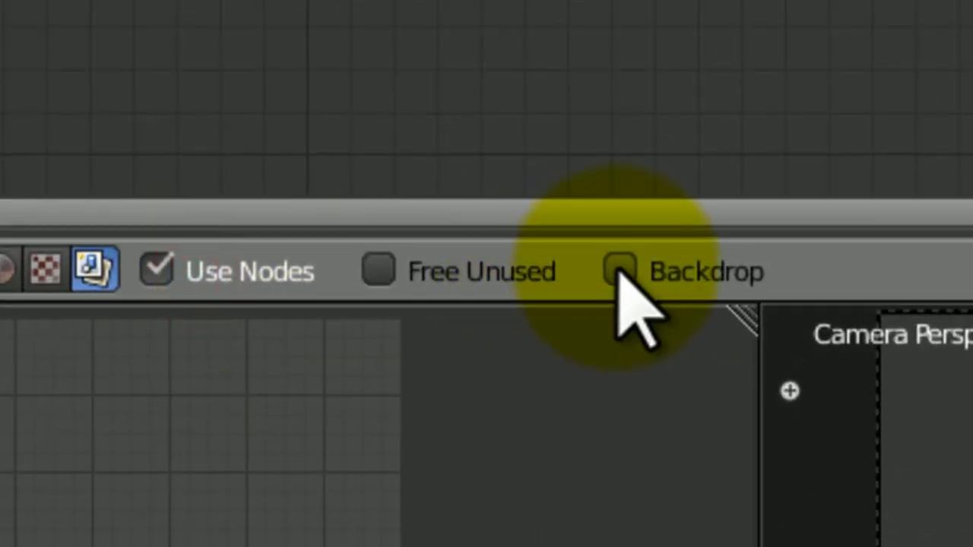
{"action": "left_click", "coordinate": [592, 279]}
{"action": "left_click_drag", "start_coordinate": [728, 144], "coordinate": [662, 54]}
{"action": "middle_click_drag", "start_coordinate": [633, 154], "coordinate": [482, 191], "text": "ctrl"}
Step: Add a Viewer output node and connect the Render Layers Image output to its Image input
{"action": "key", "text": "shift+a"}
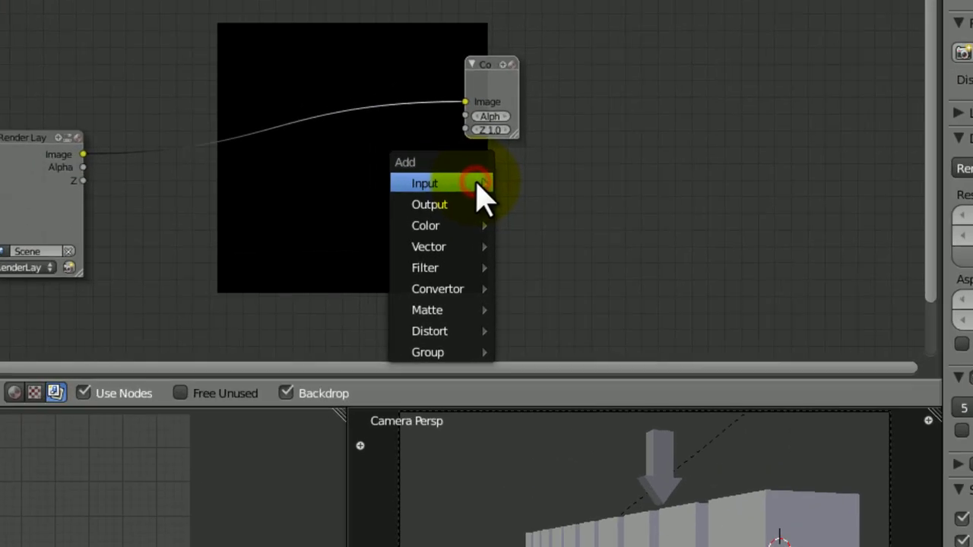
{"action": "mouse_move", "coordinate": [485, 199]}
{"action": "left_click", "coordinate": [635, 257]}
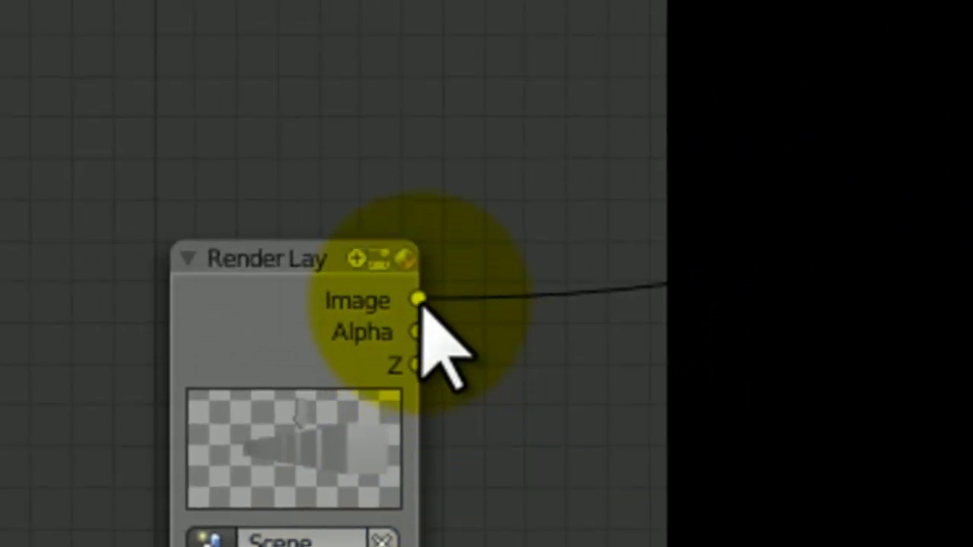
{"action": "left_click", "coordinate": [418, 299]}
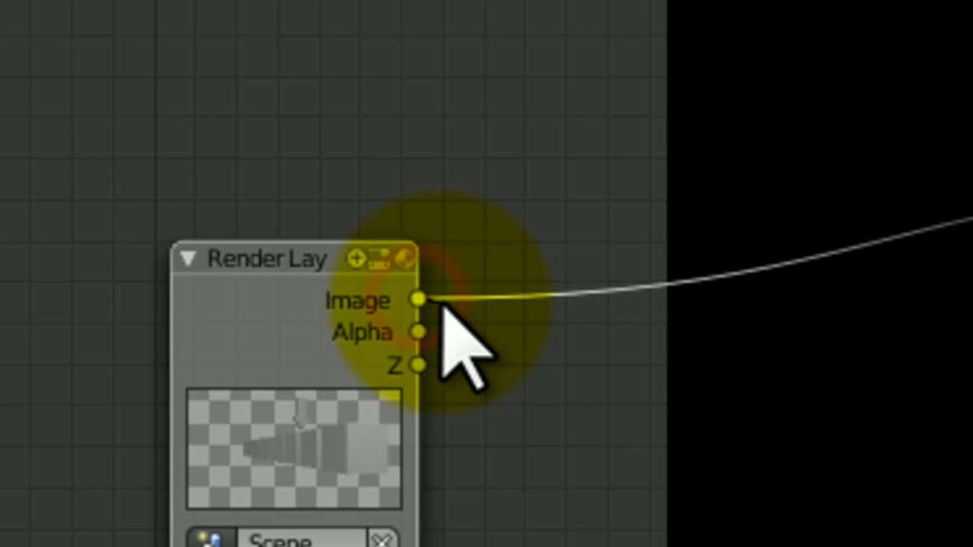
{"action": "left_click_drag", "start_coordinate": [444, 299], "coordinate": [487, 301]}
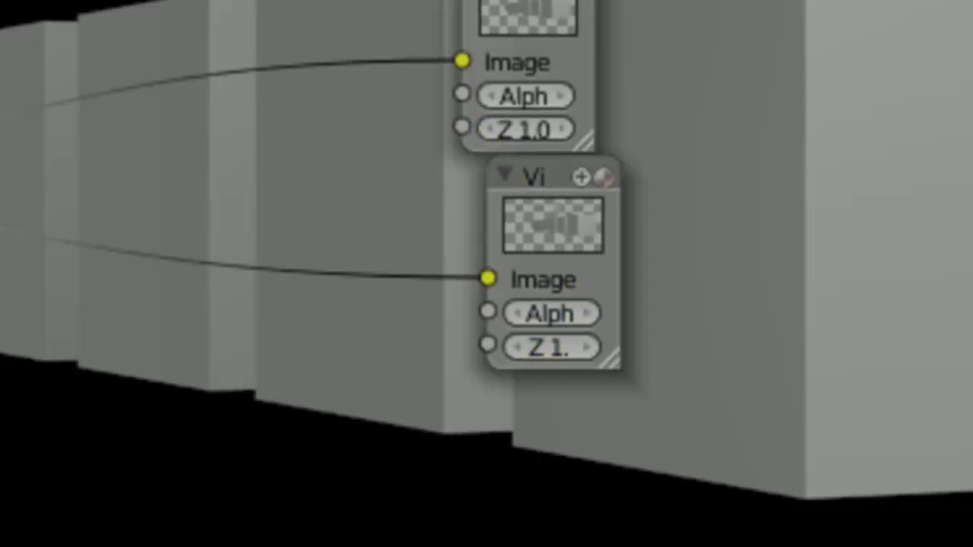
Step: Turn off the compositor backdrop and frame the Render Layers, Composite and Viewer nodes
{"action": "left_click", "coordinate": [364, 484]}
{"action": "scroll", "coordinate": [53, 412], "scroll_direction": "up", "scroll_amount": 2}
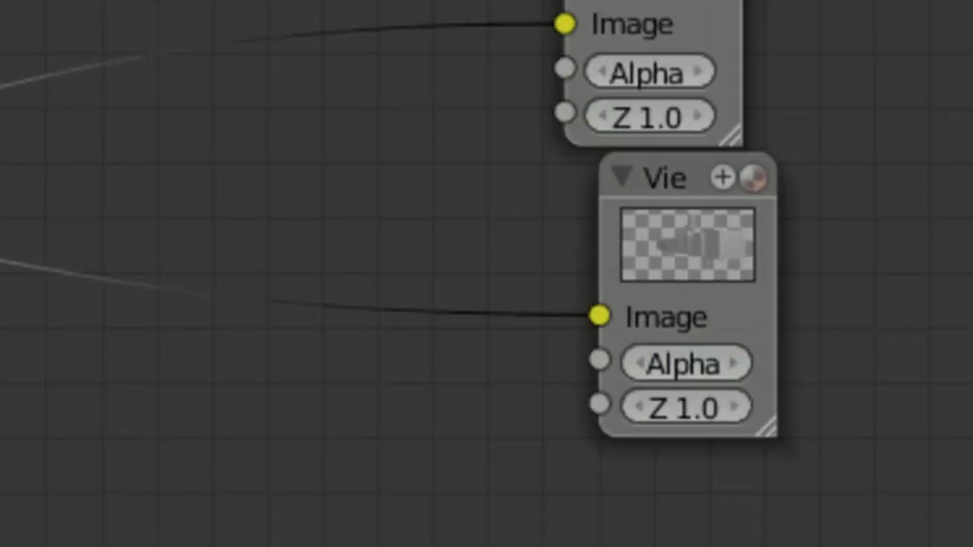
{"action": "middle_click_drag", "start_coordinate": [22, 403], "coordinate": [346, 201]}
{"action": "scroll", "coordinate": [348, 201], "scroll_direction": "down", "scroll_amount": 2}
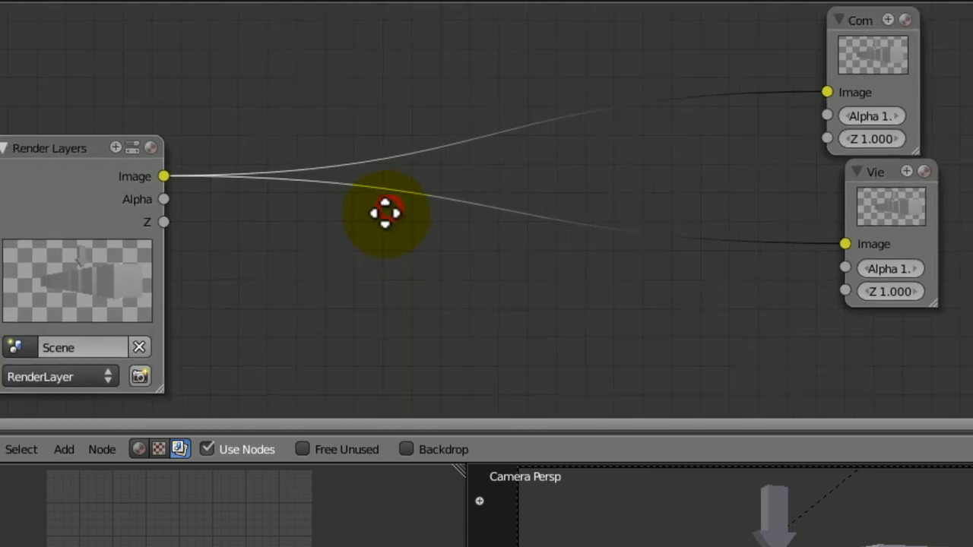
{"action": "middle_click_drag", "start_coordinate": [298, 239], "coordinate": [345, 240]}
{"action": "scroll", "coordinate": [345, 240], "scroll_direction": "up", "scroll_amount": 1}
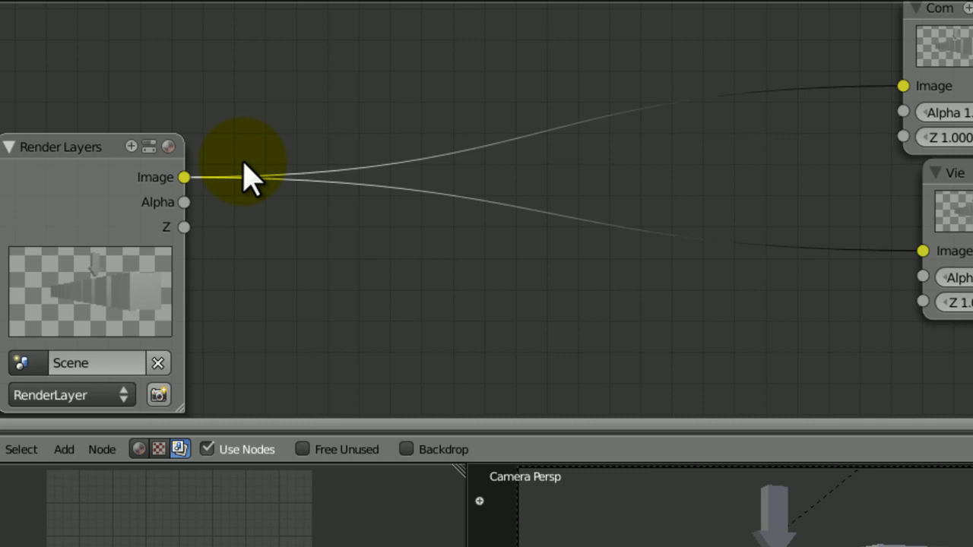
{"action": "mouse_move", "coordinate": [184, 177]}
{"action": "left_mouse_down"}
{"action": "mouse_move", "coordinate": [467, 159]}
{"action": "mouse_move", "coordinate": [628, 179]}
{"action": "mouse_move", "coordinate": [818, 154]}
{"action": "mouse_move", "coordinate": [873, 99]}
{"action": "mouse_move", "coordinate": [620, 311]}
{"action": "mouse_move", "coordinate": [336, 256]}
{"action": "mouse_move", "coordinate": [248, 210]}
{"action": "mouse_move", "coordinate": [207, 170]}
{"action": "mouse_move", "coordinate": [189, 182]}
{"action": "left_mouse_up"}
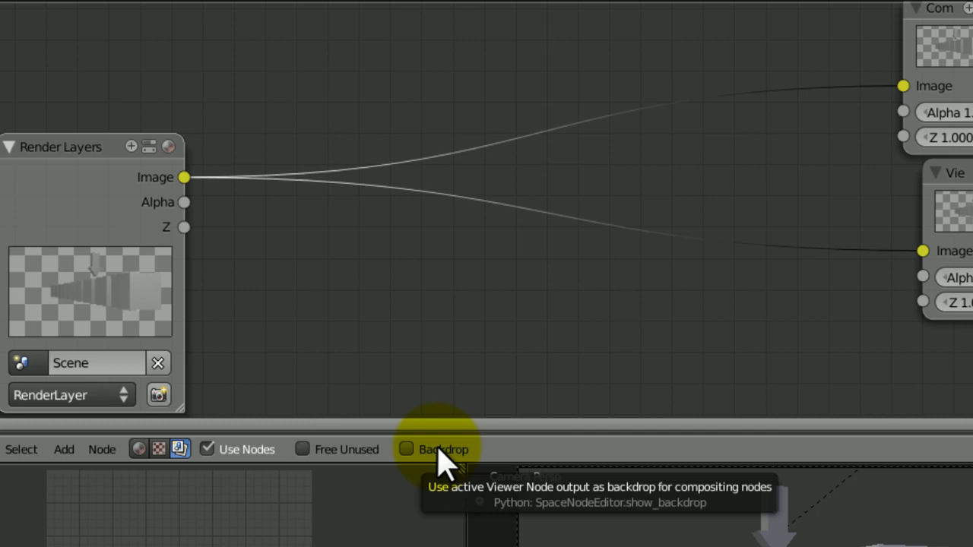
Step: Turn on the compositor backdrop and add a Defocus filter node
{"action": "left_click", "coordinate": [407, 449]}
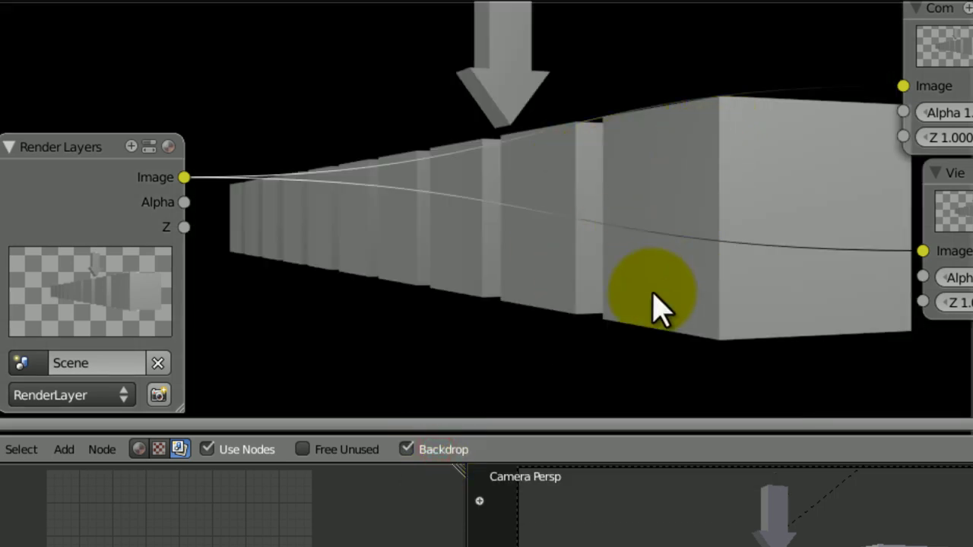
{"action": "mouse_move", "coordinate": [634, 324]}
{"action": "middle_mouse_down"}
{"action": "mouse_move", "coordinate": [512, 215]}
{"action": "mouse_move", "coordinate": [621, 323]}
{"action": "middle_mouse_up"}
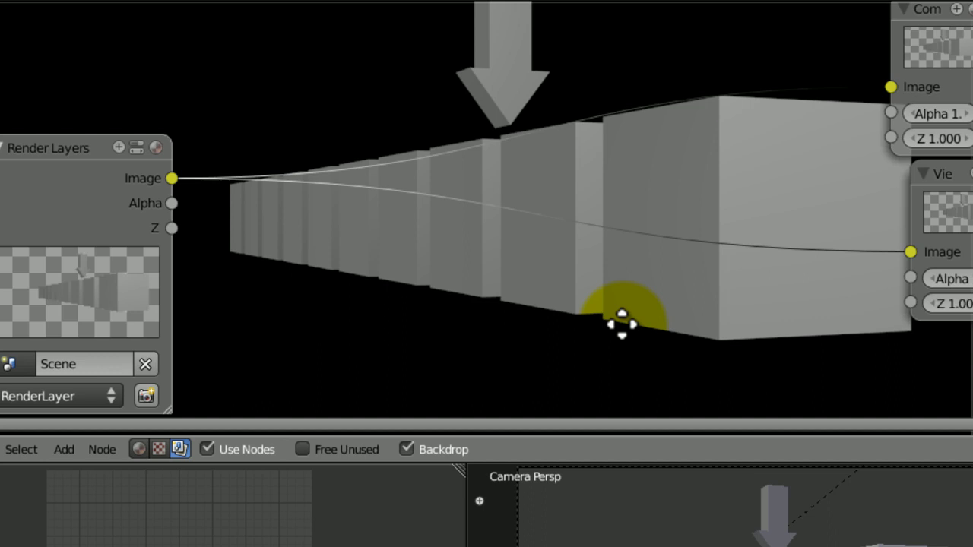
{"action": "key", "text": "shift+a"}
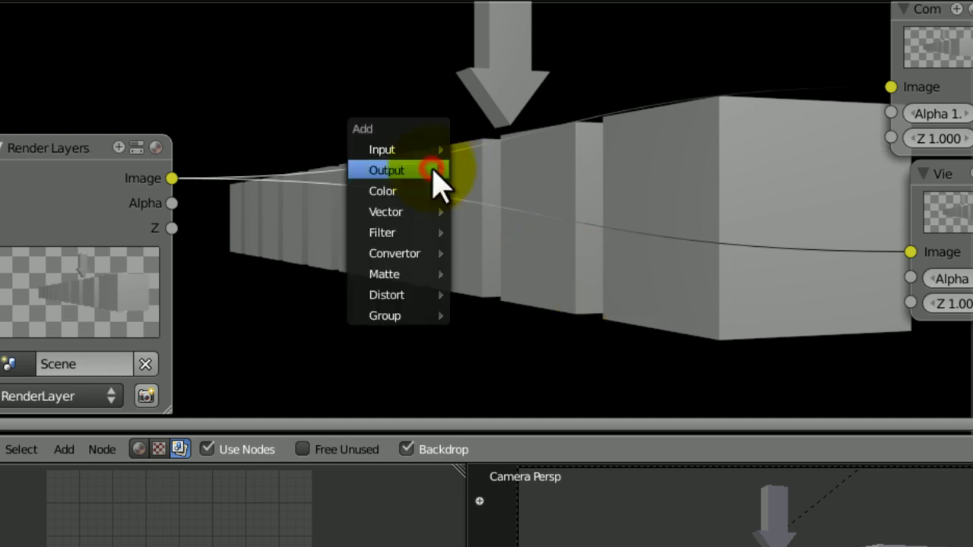
{"action": "mouse_move", "coordinate": [434, 171]}
{"action": "middle_click_drag", "start_coordinate": [660, 190], "coordinate": [677, 373], "text": "ctrl"}
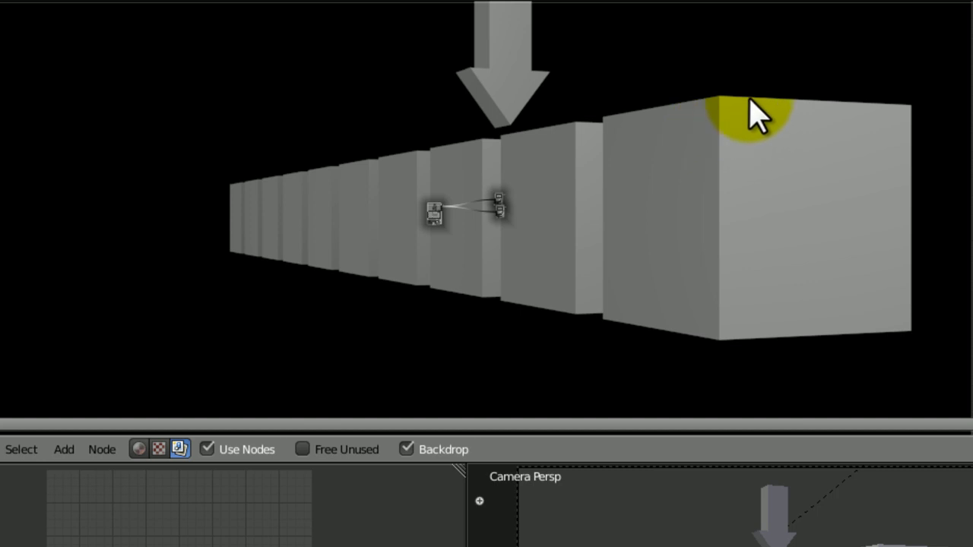
{"action": "key", "text": "shift+a"}
{"action": "mouse_move", "coordinate": [752, 120]}
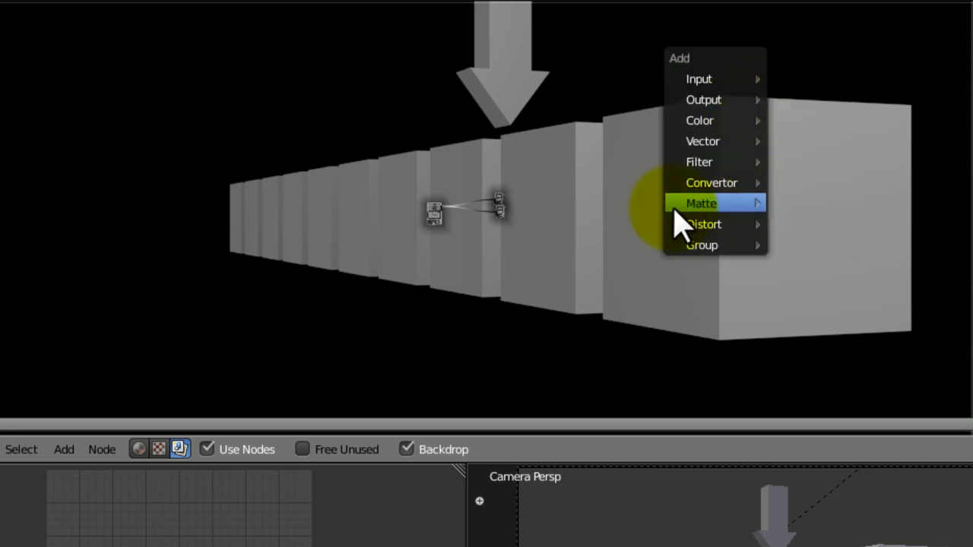
{"action": "key", "text": "shift+a"}
{"action": "mouse_move", "coordinate": [563, 258]}
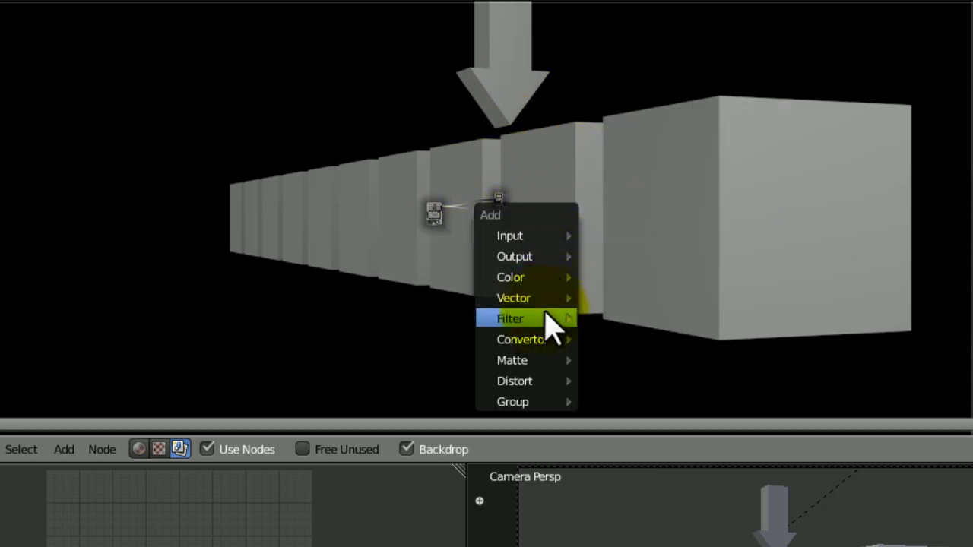
{"action": "mouse_move", "coordinate": [545, 318]}
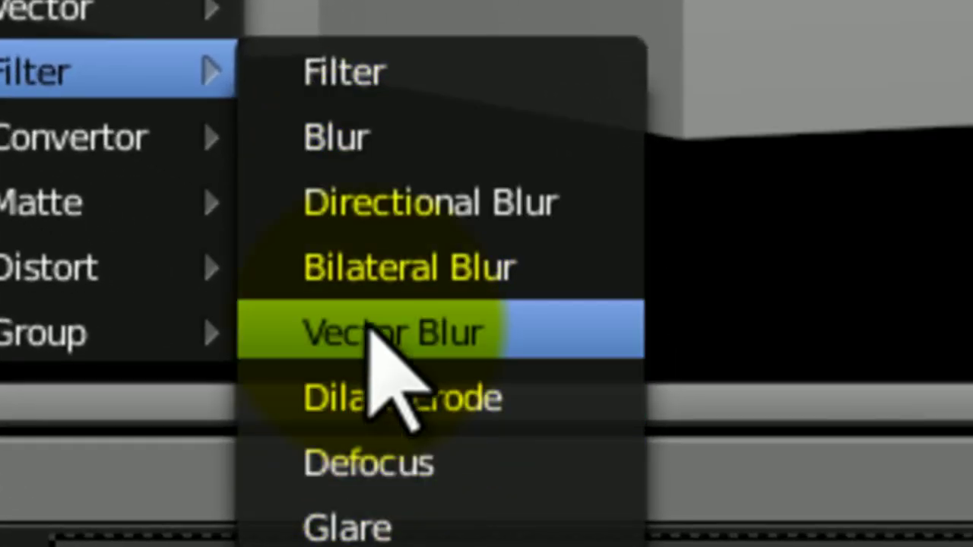
{"action": "left_click", "coordinate": [401, 444]}
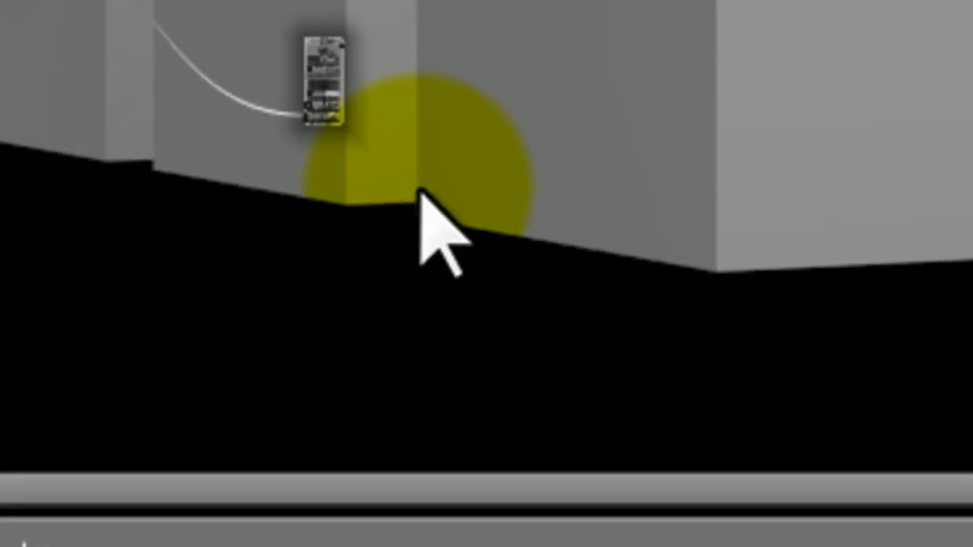
Step: Examine the Defocus node's settings, from Bokeh Type down to the Image and Z inputs
{"action": "scroll", "coordinate": [419, 195], "scroll_direction": "up", "scroll_amount": 8}
{"action": "middle_click_drag", "start_coordinate": [538, 372], "coordinate": [468, 247]}
{"action": "scroll", "coordinate": [456, 220], "scroll_direction": "up", "scroll_amount": 3}
{"action": "left_click_drag", "start_coordinate": [909, 462], "coordinate": [271, 115]}
{"action": "middle_click_drag", "start_coordinate": [218, 70], "coordinate": [174, 0], "text": "ctrl"}
{"action": "left_click_drag", "start_coordinate": [249, 0], "coordinate": [203, 8]}
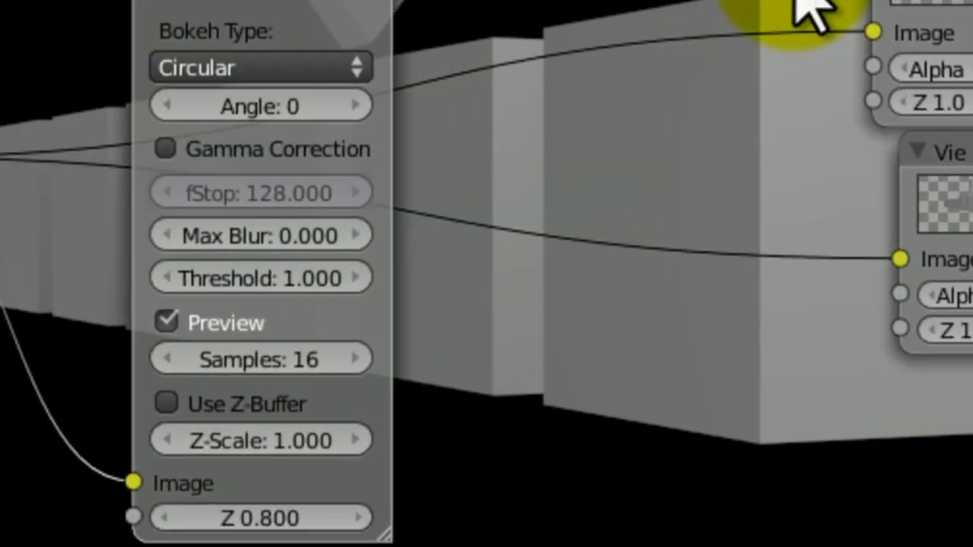
{"action": "middle_click_drag", "start_coordinate": [651, 36], "coordinate": [617, 236], "text": "ctrl"}
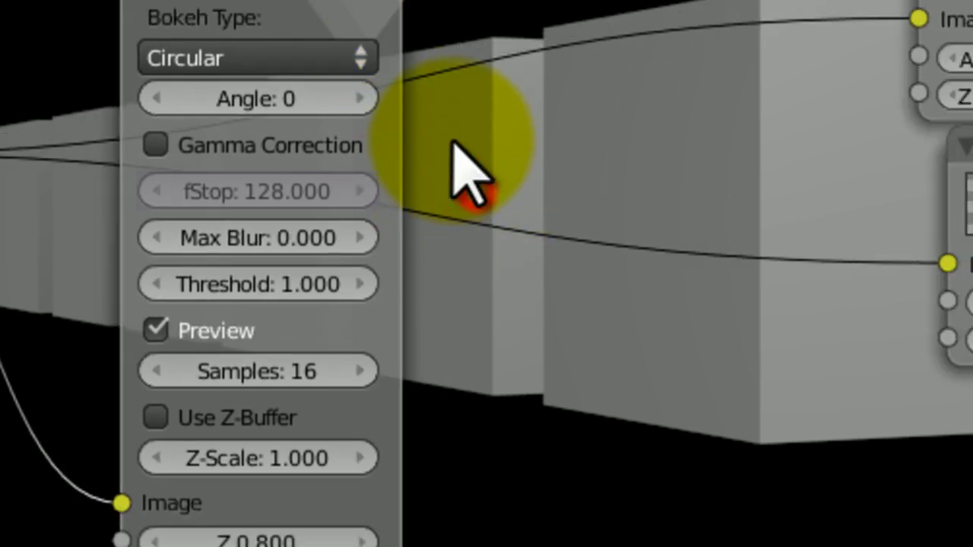
{"action": "middle_click_drag", "start_coordinate": [463, 174], "coordinate": [441, 123]}
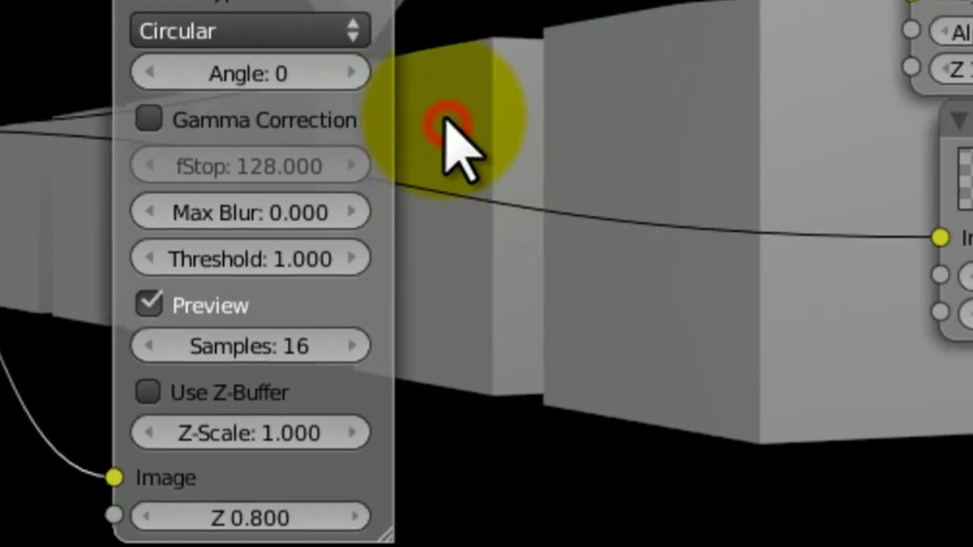
{"action": "mouse_move", "coordinate": [474, 162]}
{"action": "middle_mouse_down", "text": "ctrl"}
{"action": "mouse_move", "coordinate": [476, 130]}
{"action": "mouse_move", "coordinate": [480, 162]}
{"action": "middle_mouse_up", "text": "ctrl"}
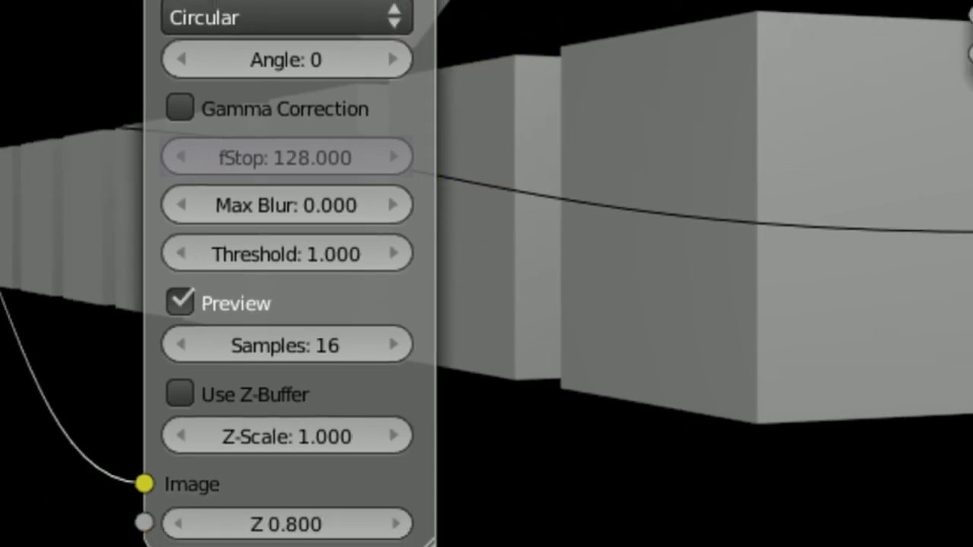
Step: Connect the Defocus node's Image output to the Viewer's Image input, with the backdrop hidden while linking and shown again
{"action": "left_click", "coordinate": [452, 451]}
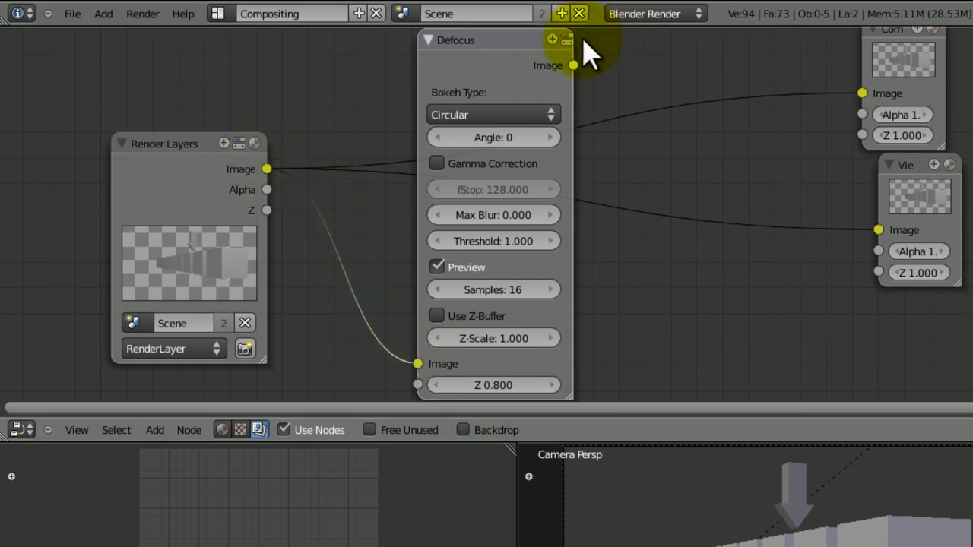
{"action": "left_click_drag", "start_coordinate": [573, 66], "coordinate": [873, 231]}
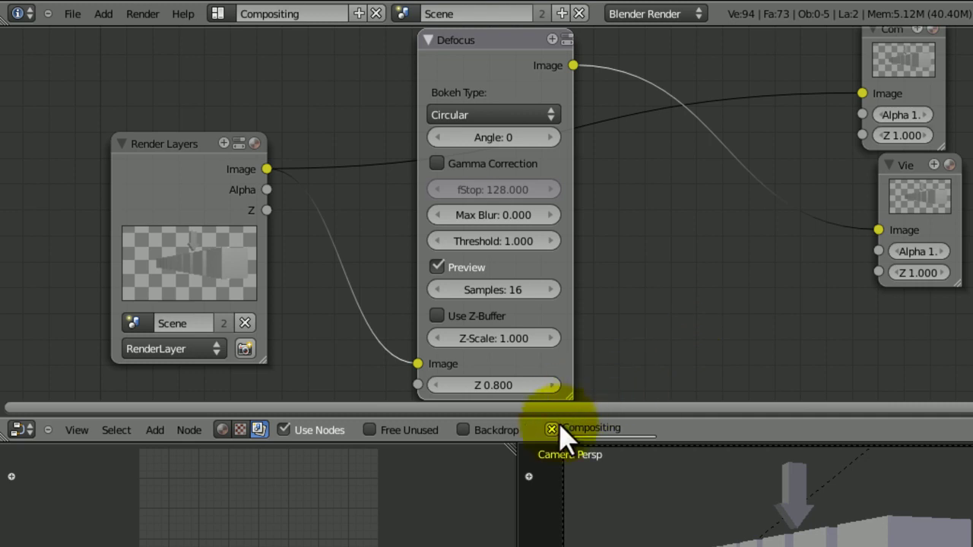
{"action": "left_click", "coordinate": [488, 430]}
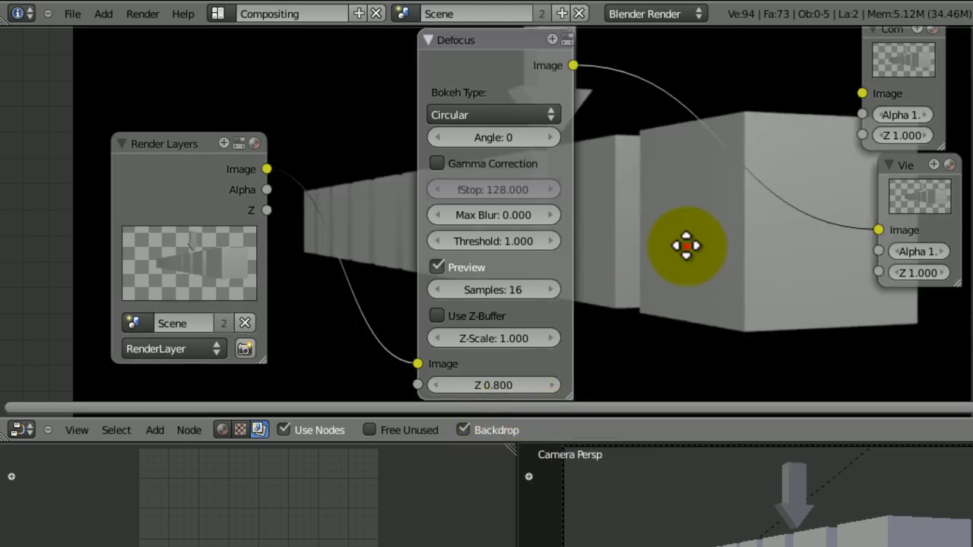
{"action": "middle_click_drag", "start_coordinate": [686, 246], "coordinate": [794, 182]}
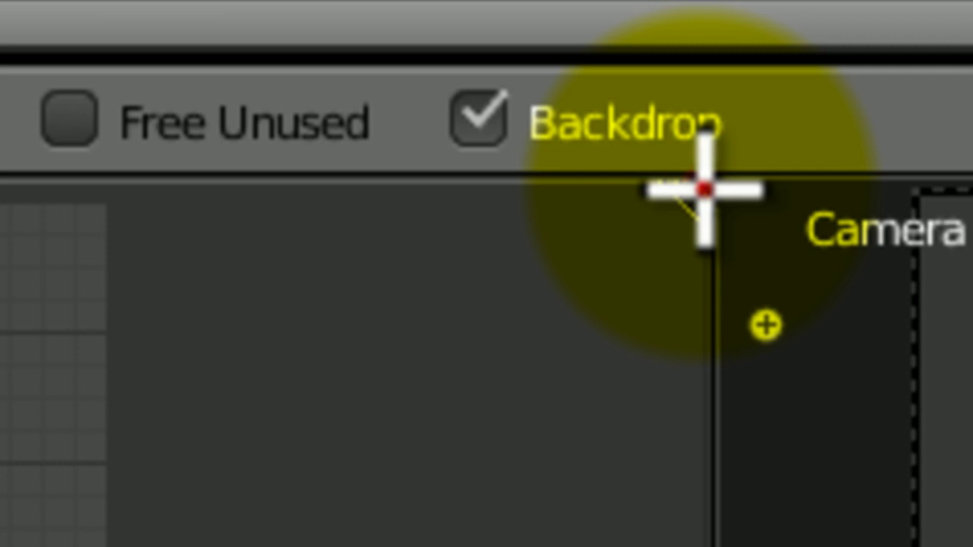
Step: Join the two lower viewport areas and merge them into the node editor to enlarge it
{"action": "left_click_drag", "start_coordinate": [705, 189], "coordinate": [972, 163]}
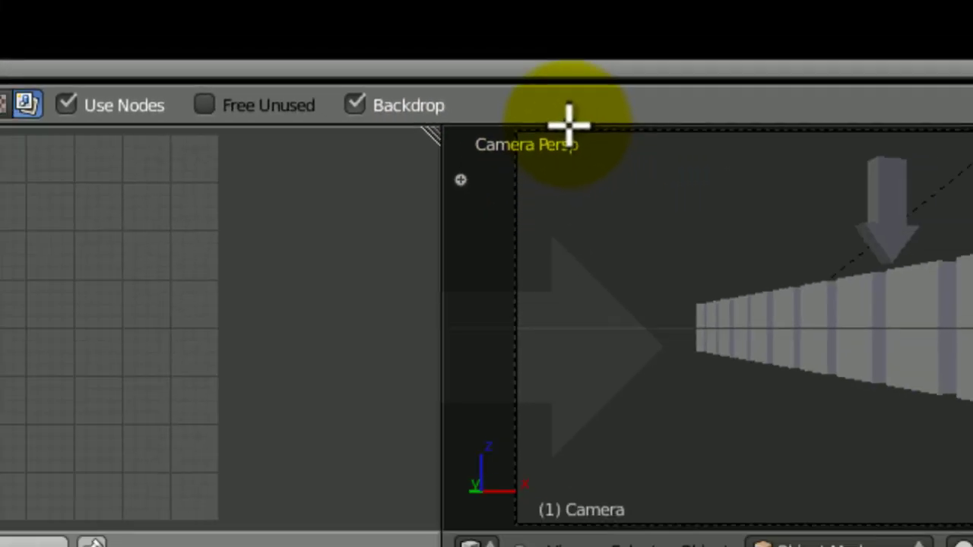
{"action": "left_click_drag", "start_coordinate": [569, 121], "coordinate": [749, 228]}
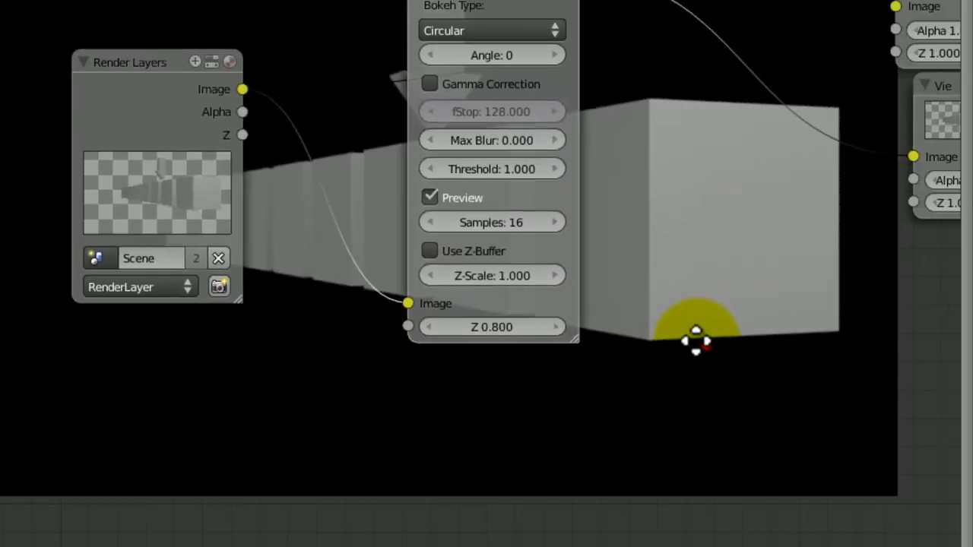
{"action": "middle_click_drag", "start_coordinate": [696, 341], "coordinate": [372, 232]}
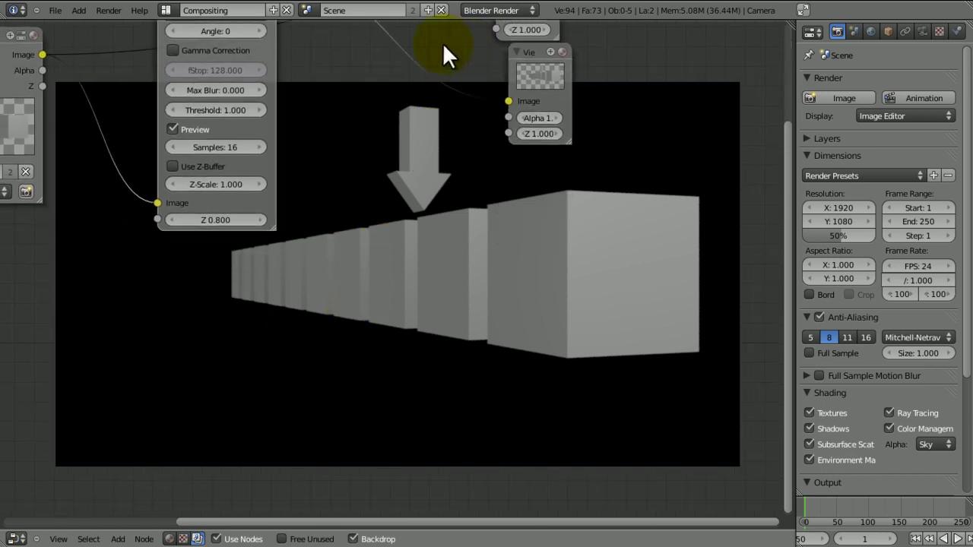
Step: Connect the Render Layers Z output to the Defocus node's Z input
{"action": "scroll", "coordinate": [415, 78], "scroll_direction": "up", "scroll_amount": 1}
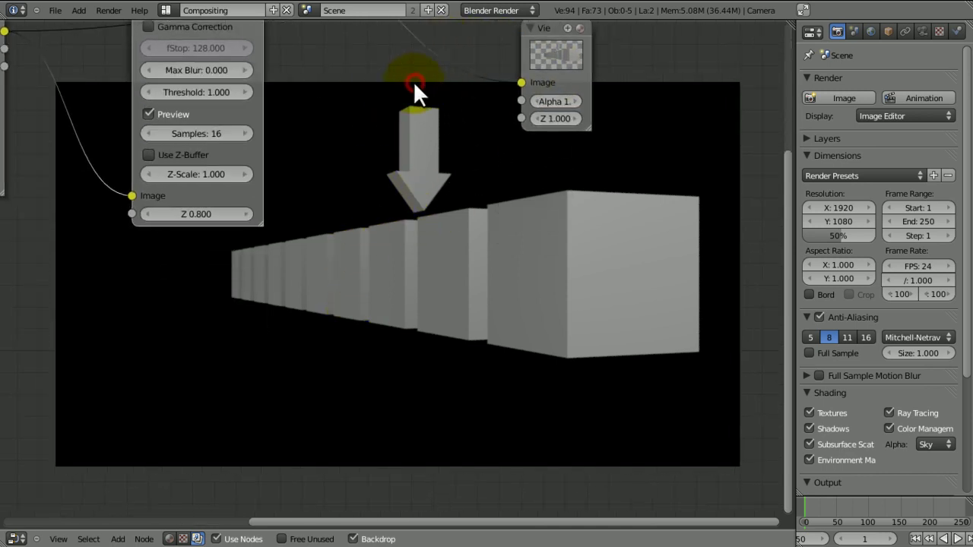
{"action": "scroll", "coordinate": [430, 155], "scroll_direction": "down", "scroll_amount": 1}
{"action": "middle_click_drag", "start_coordinate": [399, 155], "coordinate": [522, 228]}
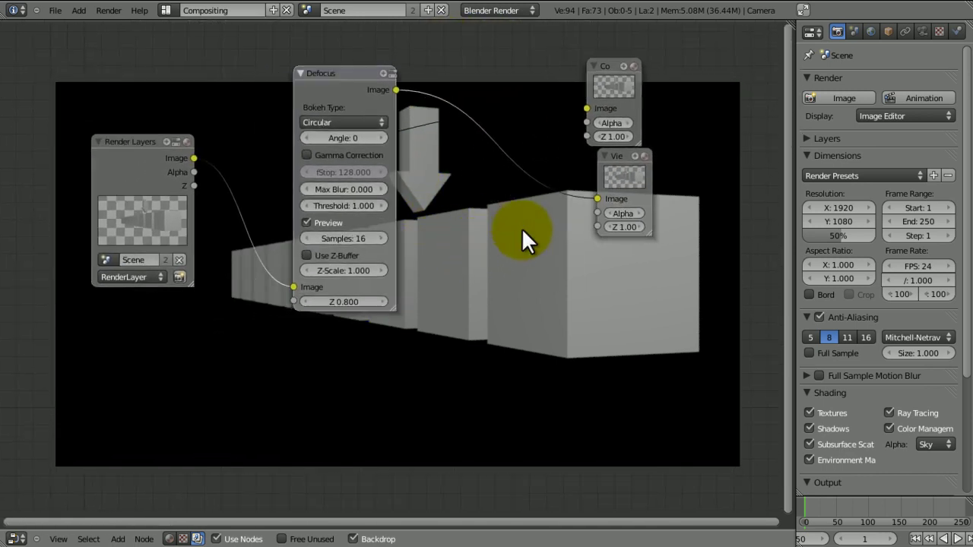
{"action": "scroll", "coordinate": [522, 230], "scroll_direction": "up", "scroll_amount": 2}
{"action": "scroll", "coordinate": [508, 217], "scroll_direction": "down", "scroll_amount": 3}
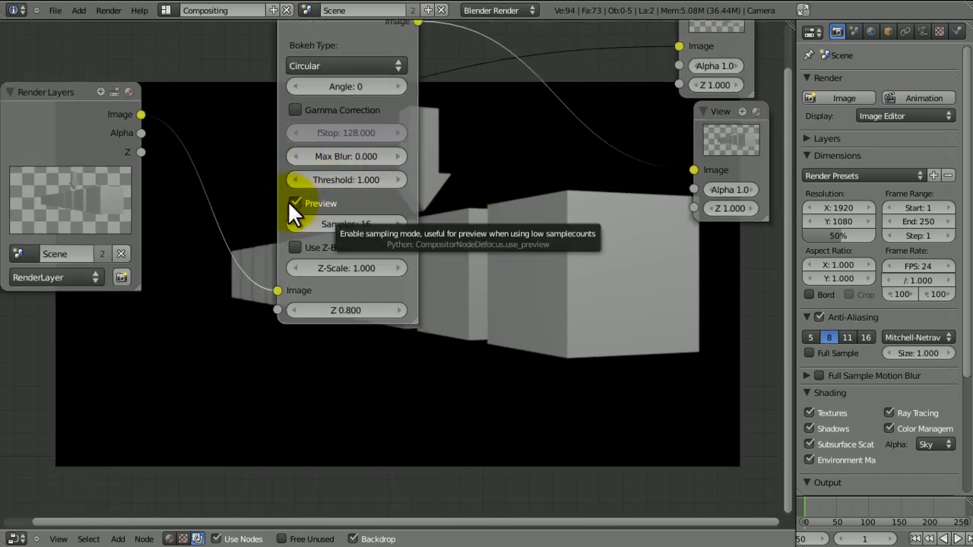
{"action": "left_click_drag", "start_coordinate": [141, 152], "coordinate": [277, 308]}
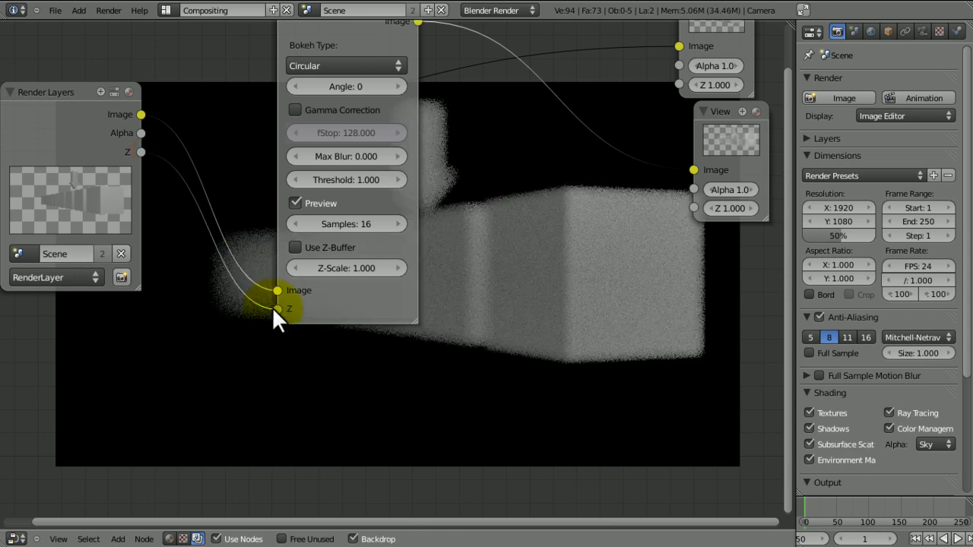
{"action": "middle_click_drag", "start_coordinate": [512, 428], "coordinate": [410, 322]}
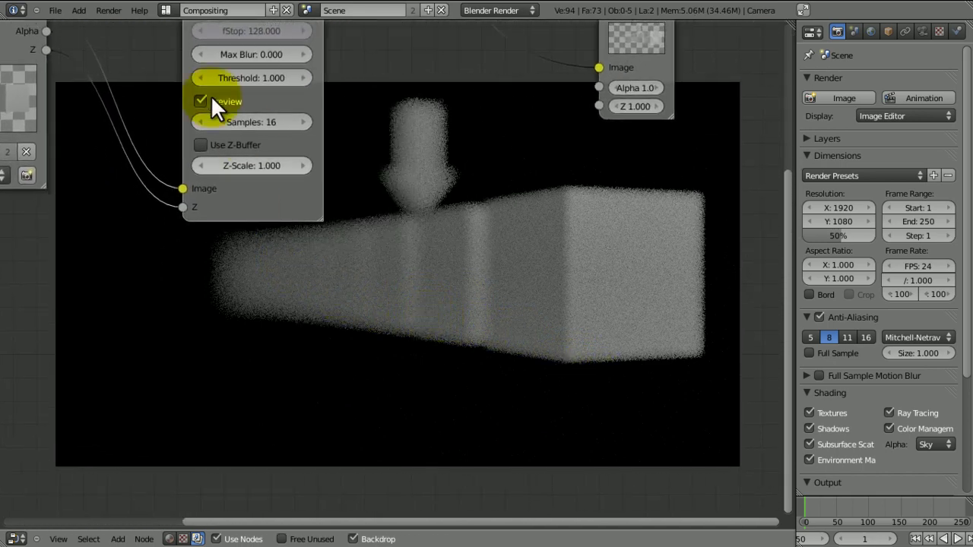
Step: Try 50 preview samples on the Defocus node and return the value to 16
{"action": "left_click", "coordinate": [246, 121]}
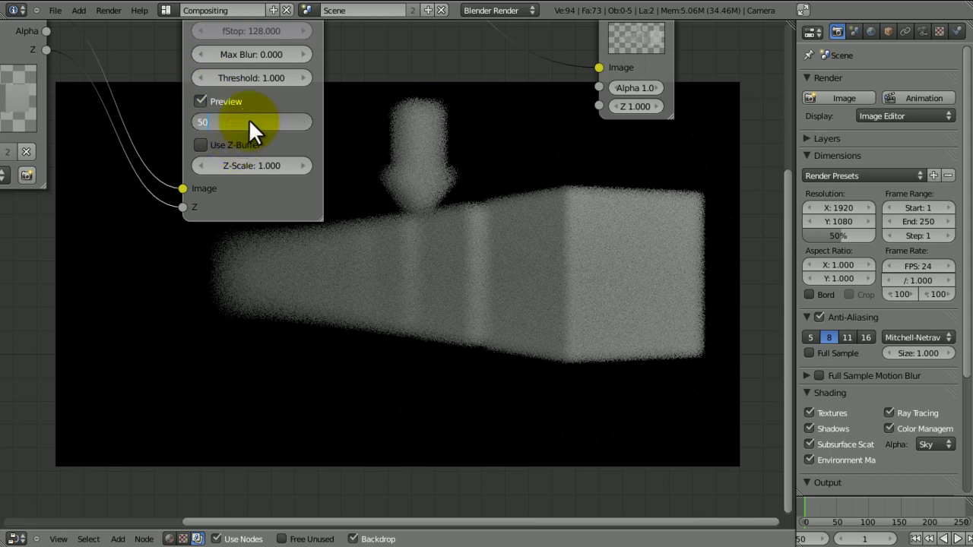
{"action": "type", "text": "50"}
{"action": "key", "text": "Return"}
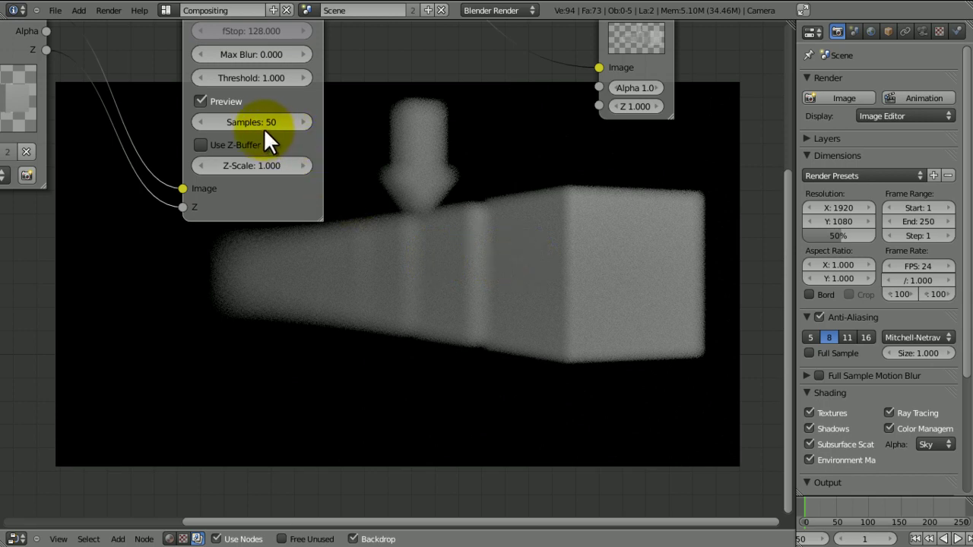
{"action": "type", "text": "16"}
{"action": "key", "text": "Return"}
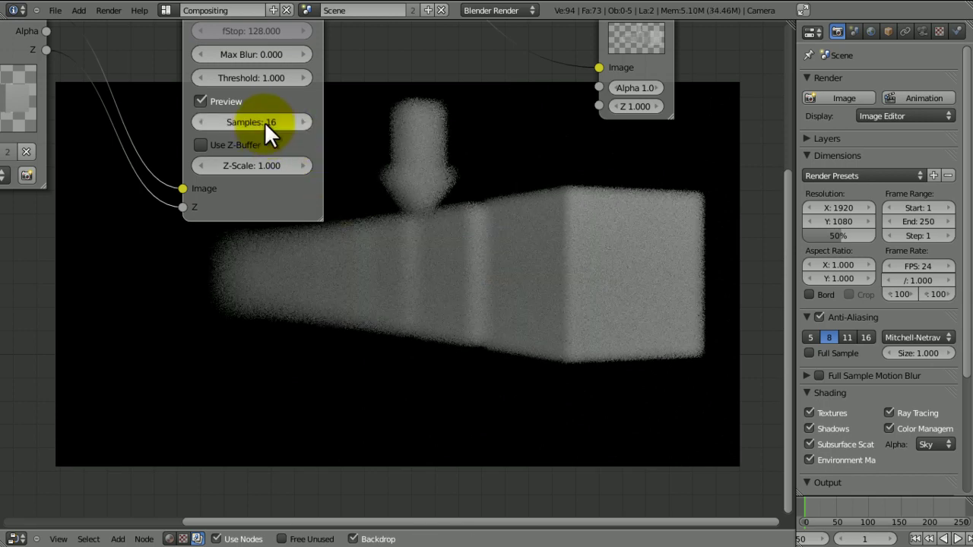
Step: Disable Preview and enable Use Z-Buffer on the Defocus node
{"action": "left_click", "coordinate": [201, 101]}
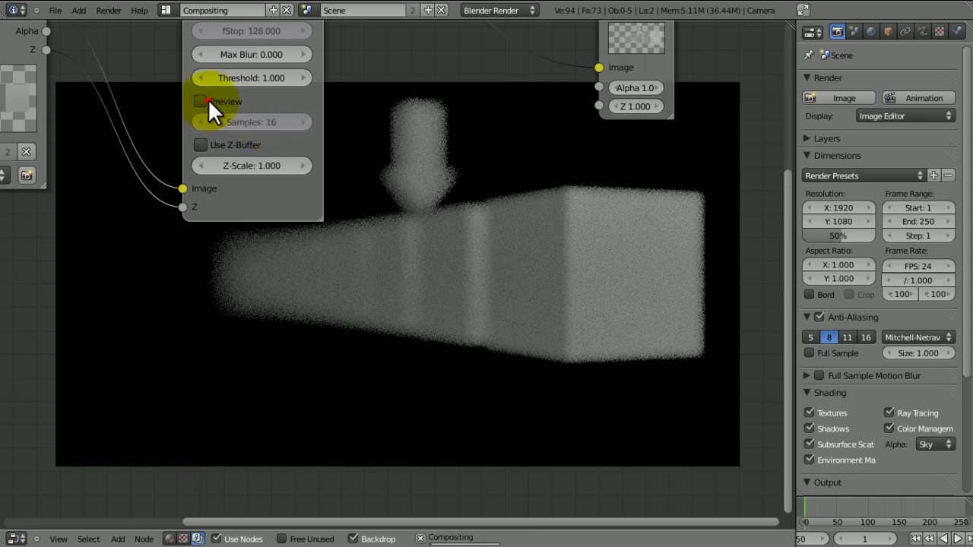
{"action": "left_click", "coordinate": [208, 141]}
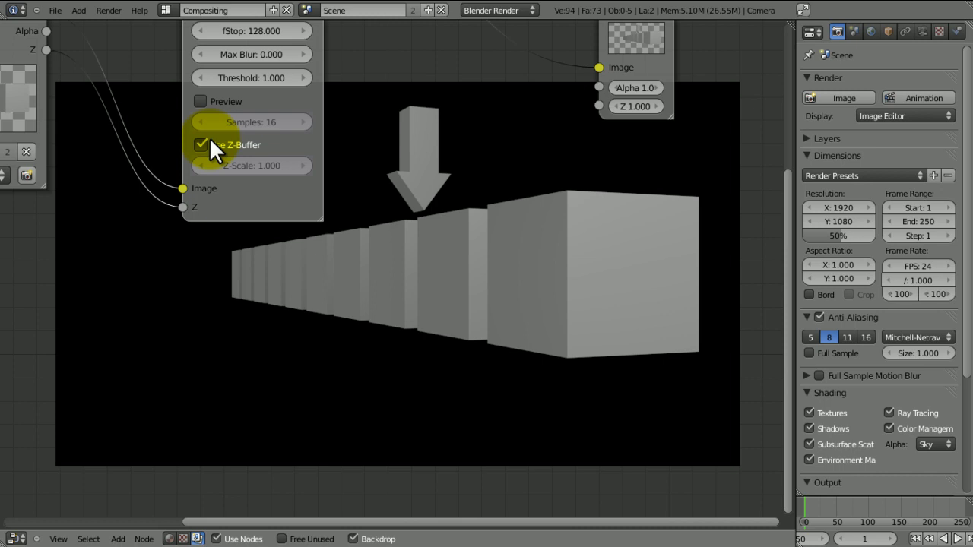
Step: Try an fStop of 0 on the Defocus node, and raise it to 10.4 to compare the blur
{"action": "middle_click_drag", "start_coordinate": [503, 195], "coordinate": [449, 282]}
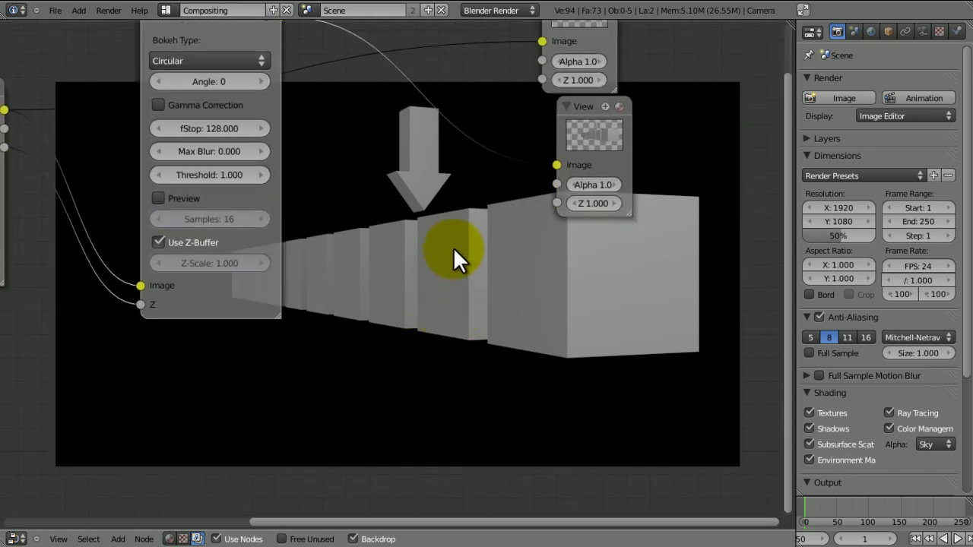
{"action": "middle_click_drag", "start_coordinate": [434, 218], "coordinate": [395, 258]}
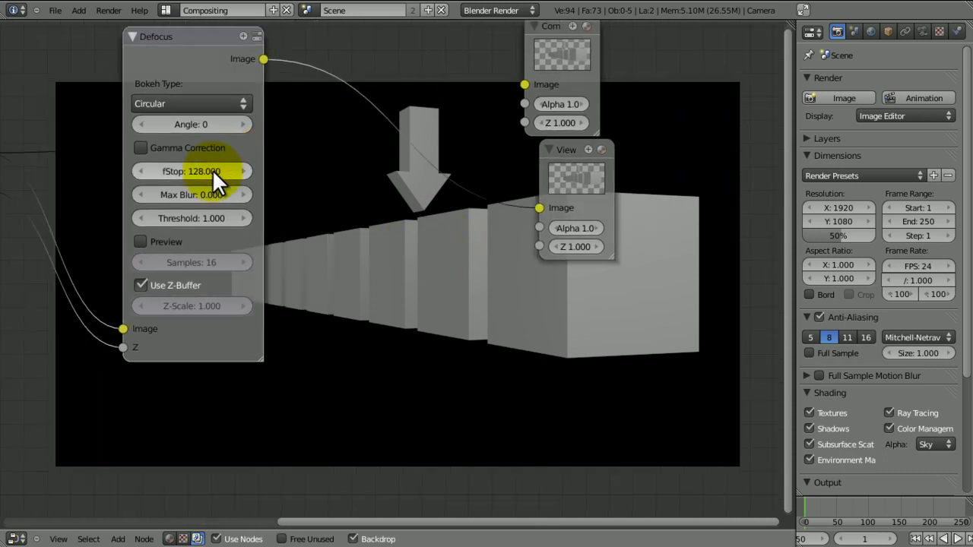
{"action": "left_click_drag", "start_coordinate": [212, 169], "coordinate": [157, 152]}
{"action": "left_click_drag", "start_coordinate": [899, 132], "coordinate": [862, 102]}
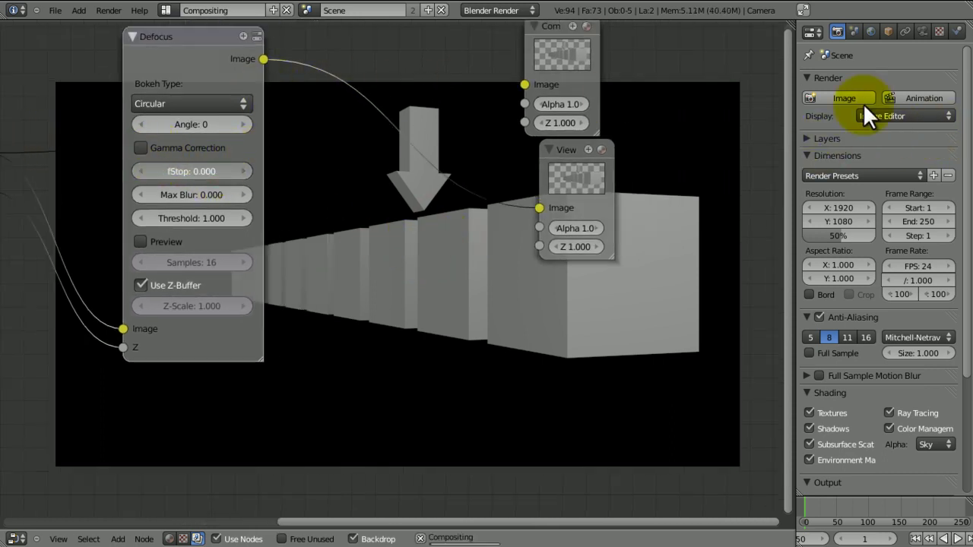
{"action": "left_click_drag", "start_coordinate": [496, 130], "coordinate": [165, 168]}
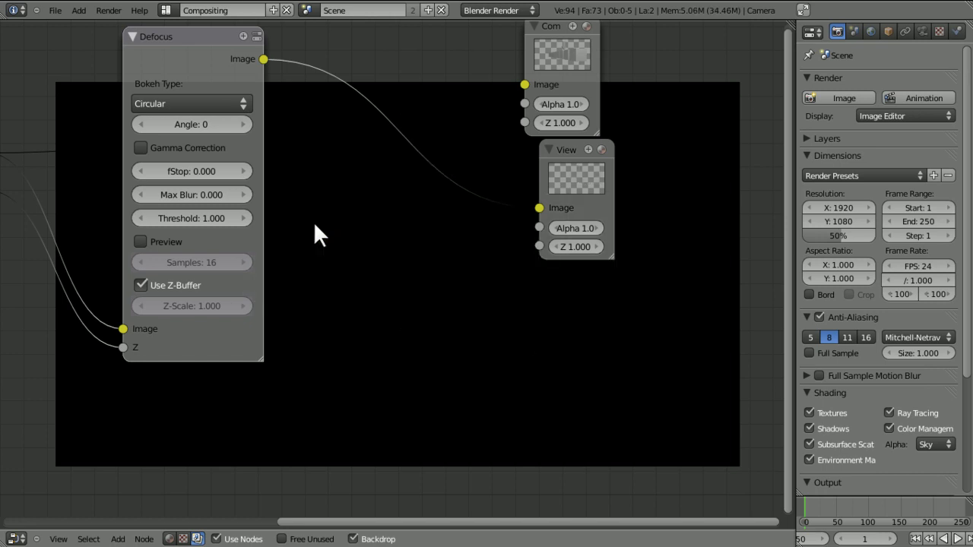
{"action": "left_click_drag", "start_coordinate": [182, 168], "coordinate": [258, 163]}
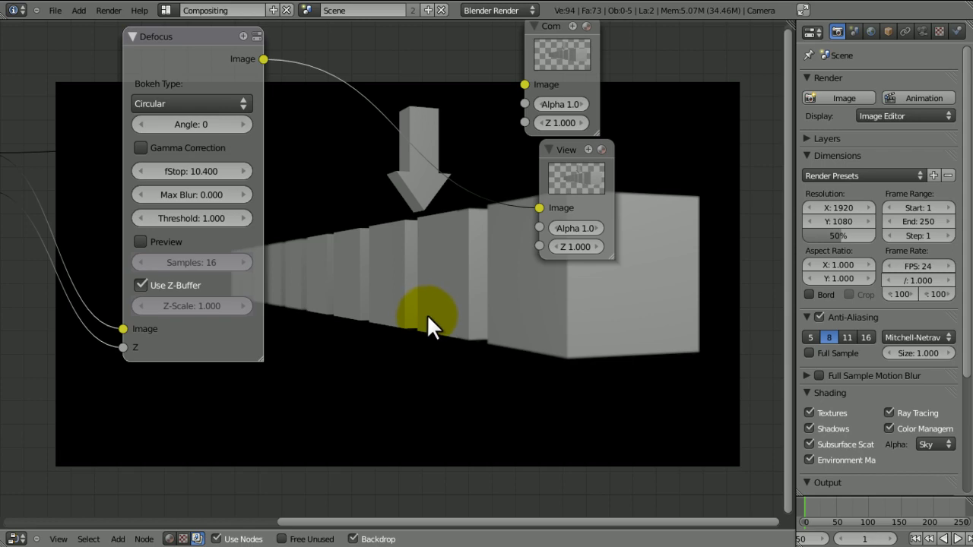
{"action": "middle_click_drag", "start_coordinate": [426, 314], "coordinate": [326, 276]}
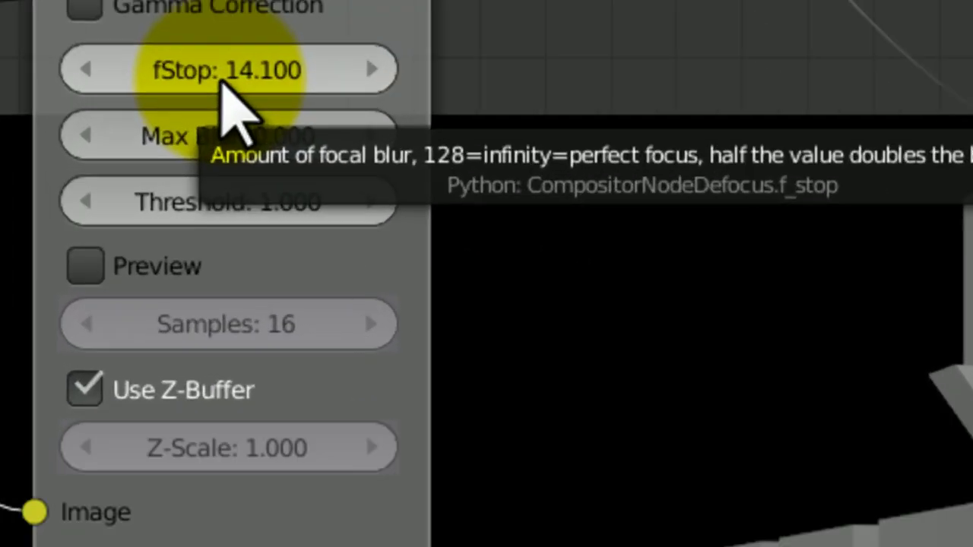
Step: Set the Defocus node's fStop to 5.6
{"action": "left_click_drag", "start_coordinate": [218, 77], "coordinate": [545, 111]}
{"action": "left_click_drag", "start_coordinate": [972, 410], "coordinate": [93, 453]}
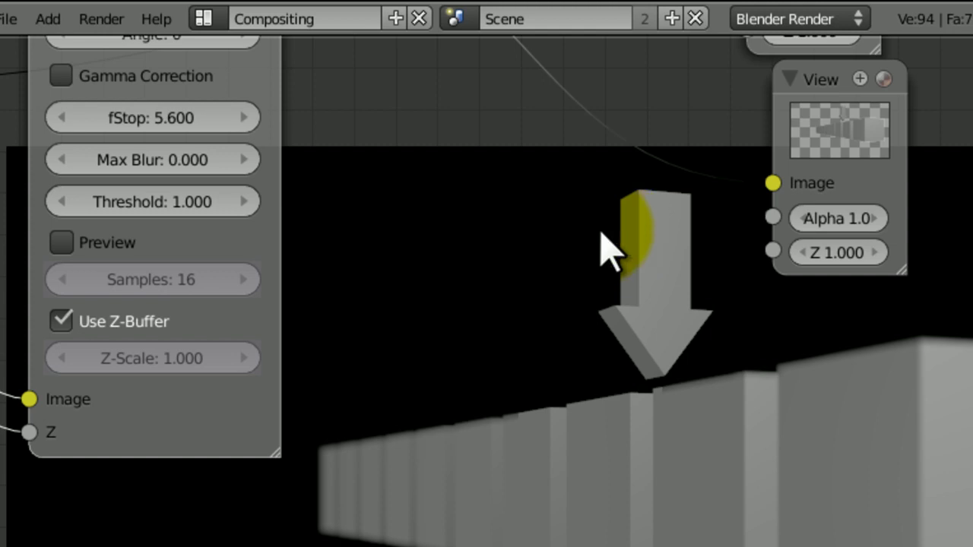
{"action": "middle_click_drag", "start_coordinate": [597, 233], "coordinate": [591, 350]}
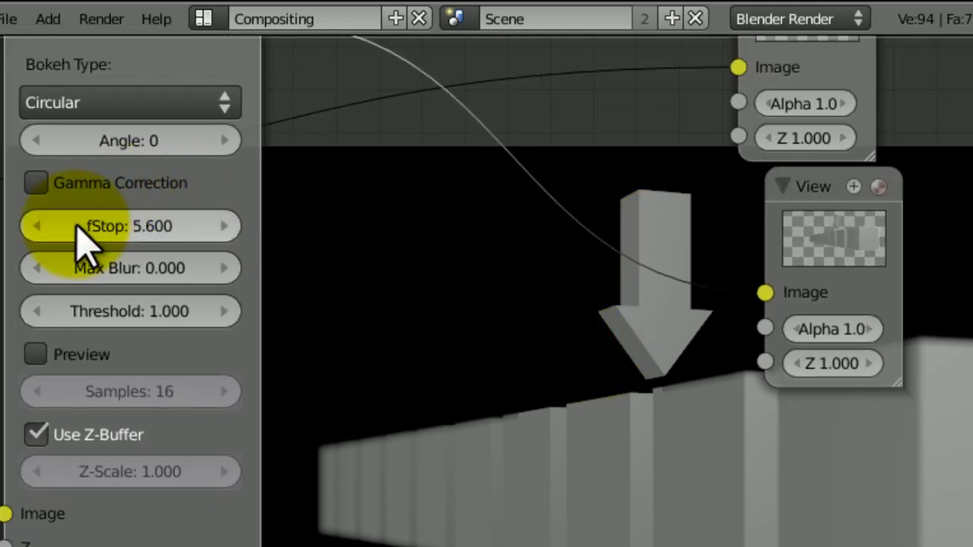
Step: Add a Lens Distortion node and link it between the Defocus node's Image output and the Viewer node's Image input
{"action": "middle_click_drag", "start_coordinate": [467, 228], "coordinate": [470, 253]}
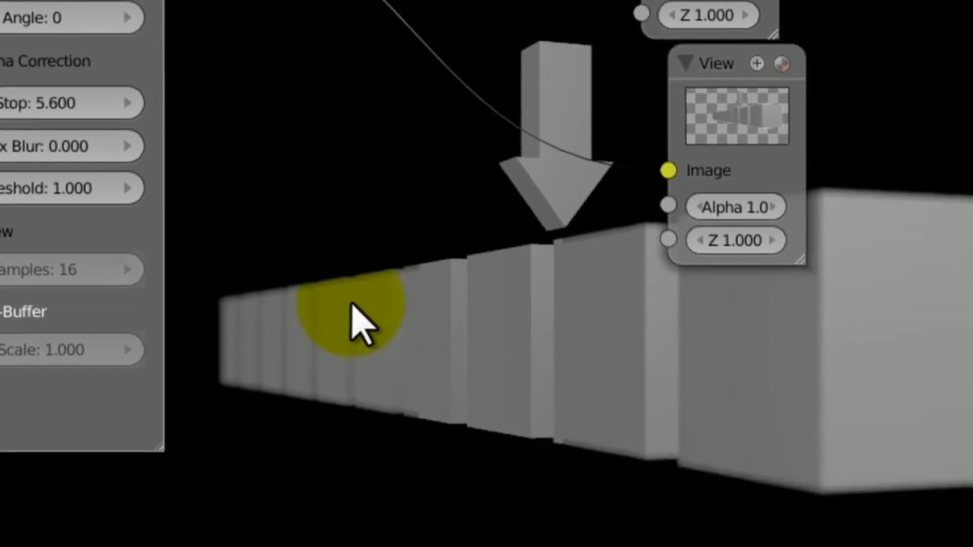
{"action": "middle_click_drag", "start_coordinate": [450, 325], "coordinate": [408, 388]}
{"action": "key", "text": "b"}
{"action": "left_click_drag", "start_coordinate": [528, 31], "coordinate": [670, 234]}
{"action": "middle_click_drag", "start_coordinate": [617, 163], "coordinate": [972, 156]}
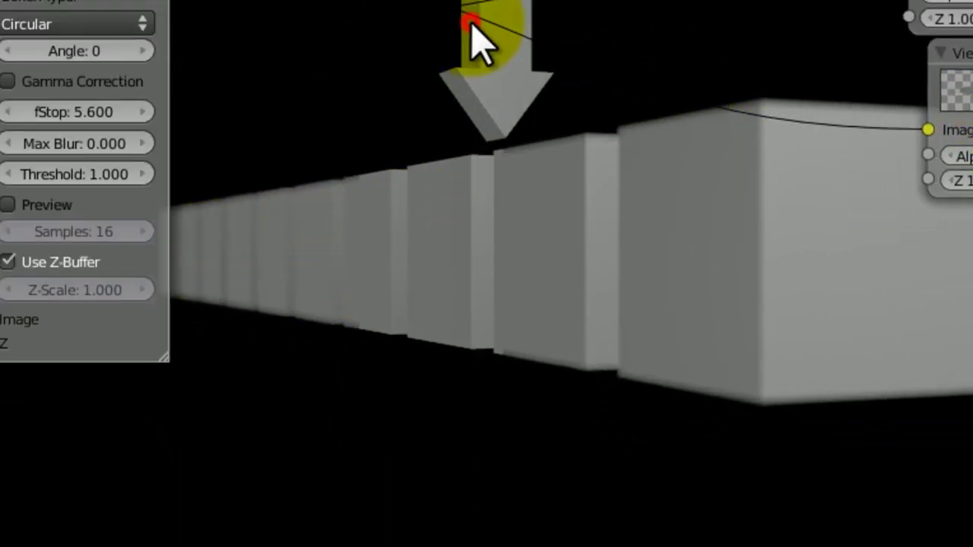
{"action": "key", "text": "shift+a"}
{"action": "mouse_move", "coordinate": [473, 38]}
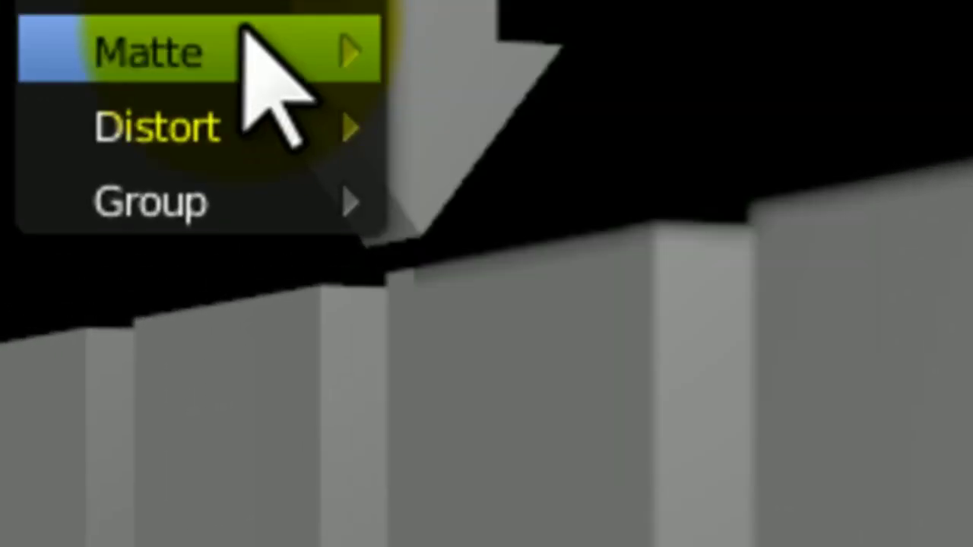
{"action": "mouse_move", "coordinate": [256, 126]}
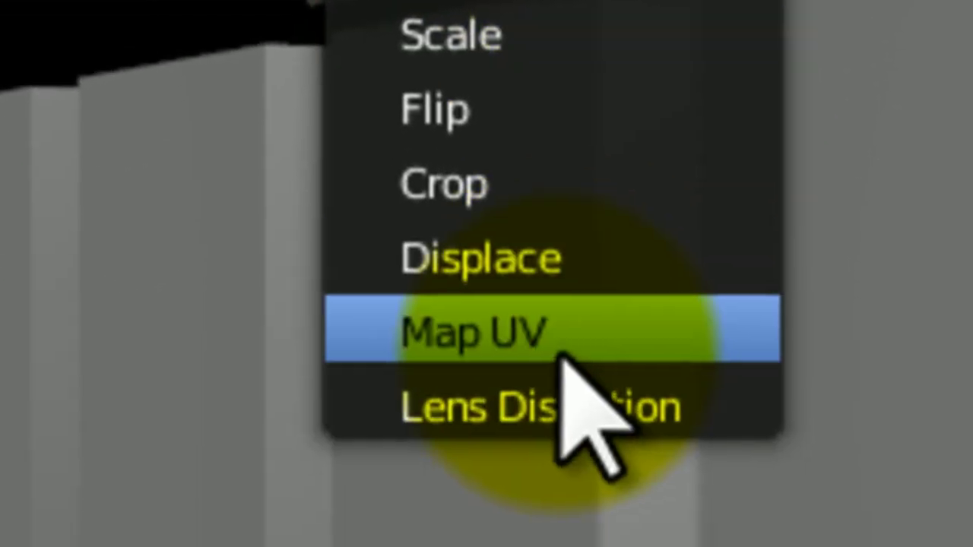
{"action": "left_click", "coordinate": [550, 410]}
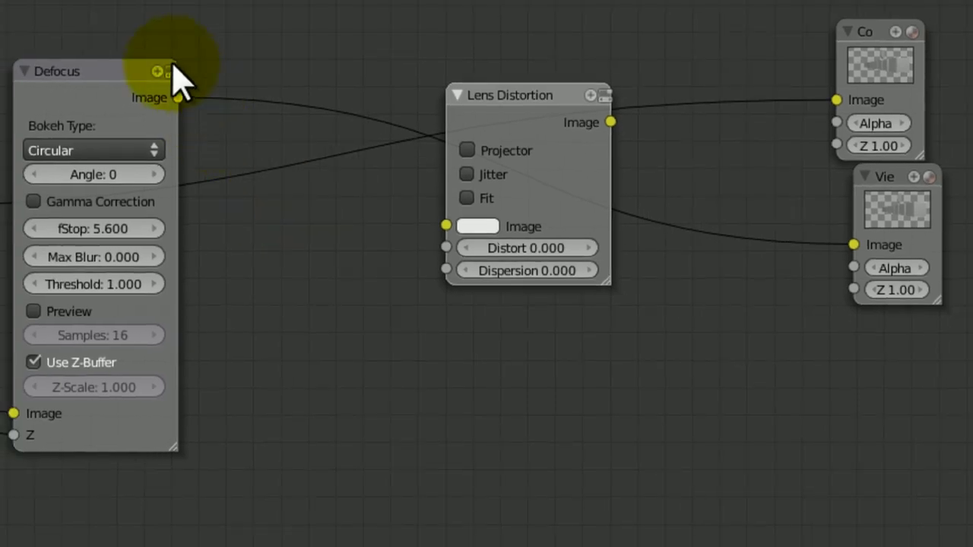
{"action": "left_click_drag", "start_coordinate": [177, 97], "coordinate": [445, 225]}
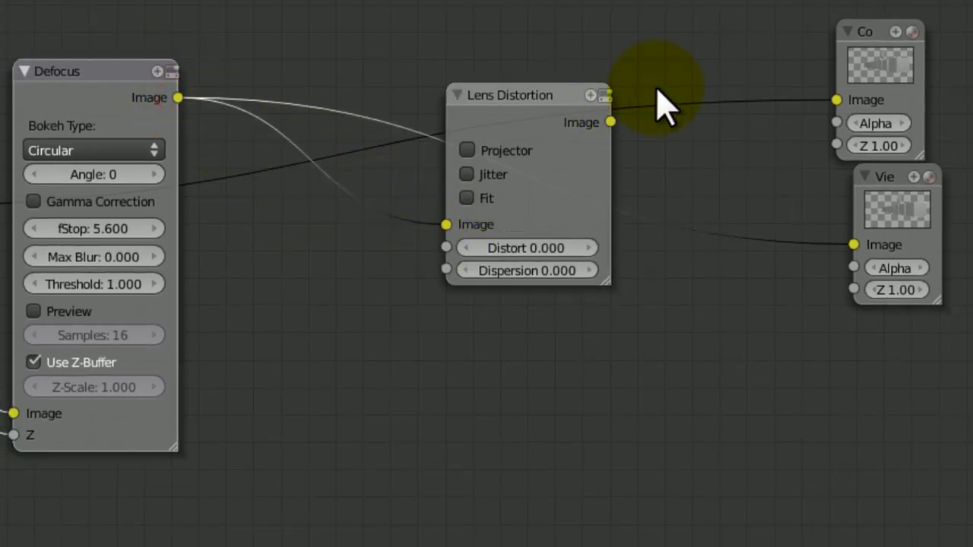
{"action": "left_click_drag", "start_coordinate": [611, 122], "coordinate": [852, 245]}
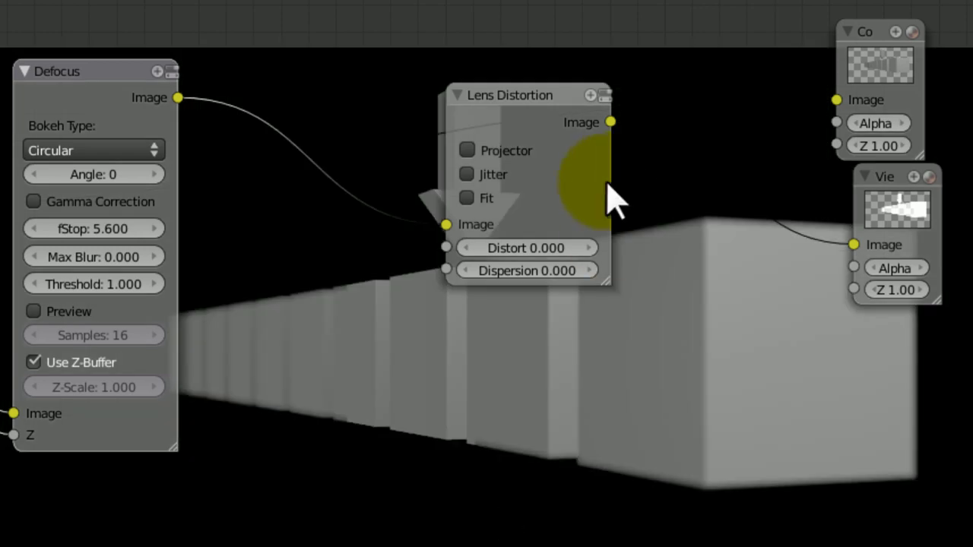
Step: Try Distort values of 1 and -0.999 on the Lens Distortion node, and set it to 0.501
{"action": "left_click_drag", "start_coordinate": [512, 245], "coordinate": [732, 262]}
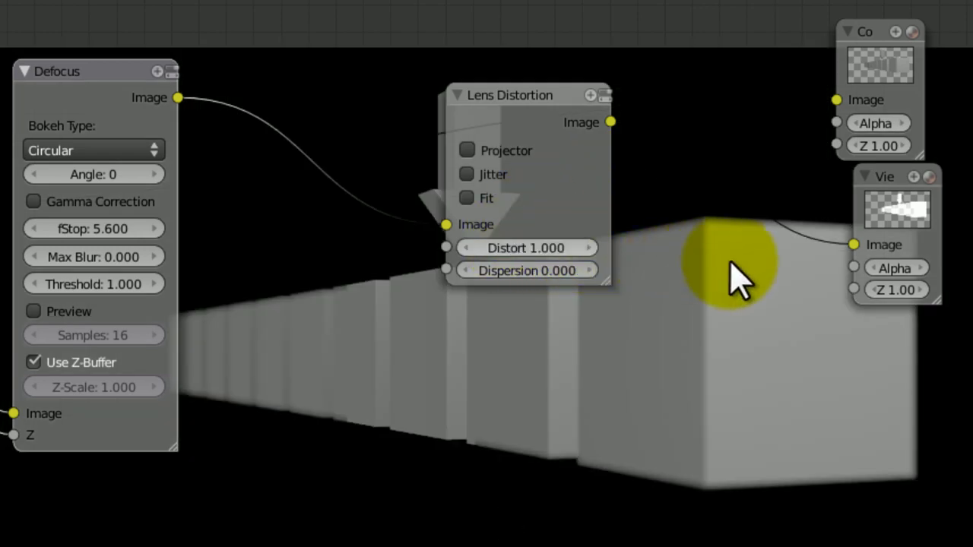
{"action": "mouse_move", "coordinate": [516, 243]}
{"action": "left_mouse_down"}
{"action": "mouse_move", "coordinate": [575, 271]}
{"action": "mouse_move", "coordinate": [543, 246]}
{"action": "left_mouse_up"}
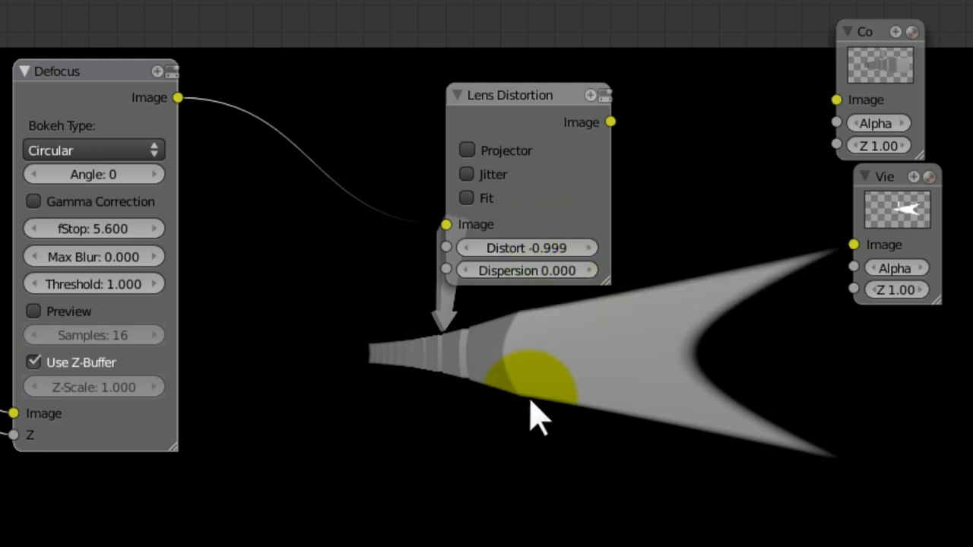
{"action": "middle_click_drag", "start_coordinate": [526, 401], "coordinate": [460, 395]}
{"action": "left_click_drag", "start_coordinate": [451, 235], "coordinate": [473, 239]}
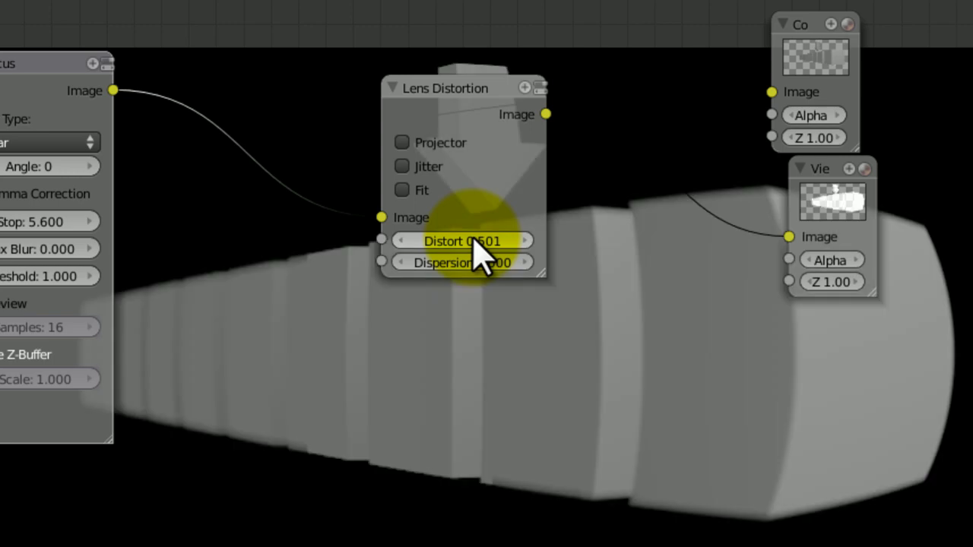
Step: Switch the Lens Distortion node's Projector and Jitter options on and off to compare them, and enable Fit and Projector
{"action": "middle_click_drag", "start_coordinate": [536, 546], "coordinate": [433, 546]}
{"action": "scroll", "coordinate": [414, 546], "scroll_direction": "up", "scroll_amount": 1}
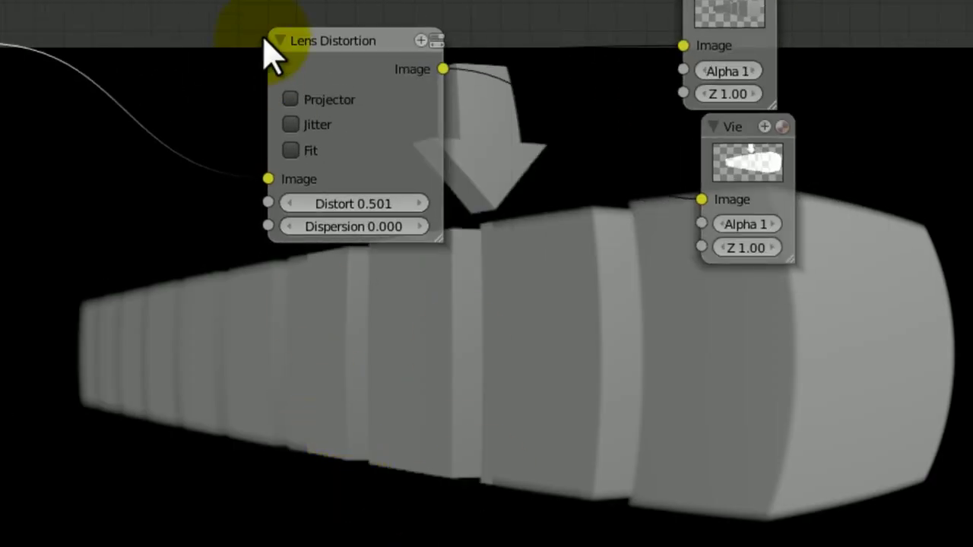
{"action": "left_click", "coordinate": [300, 103]}
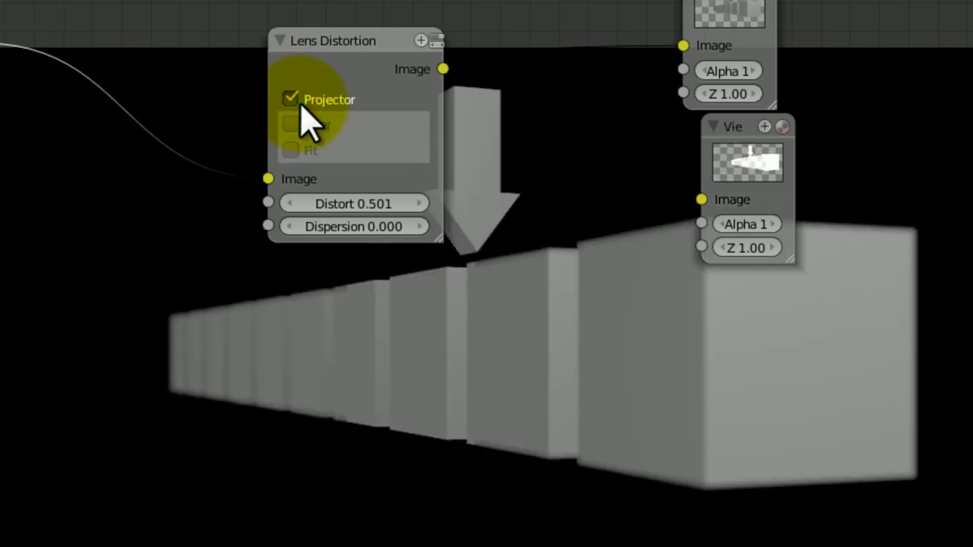
{"action": "left_click", "coordinate": [301, 106]}
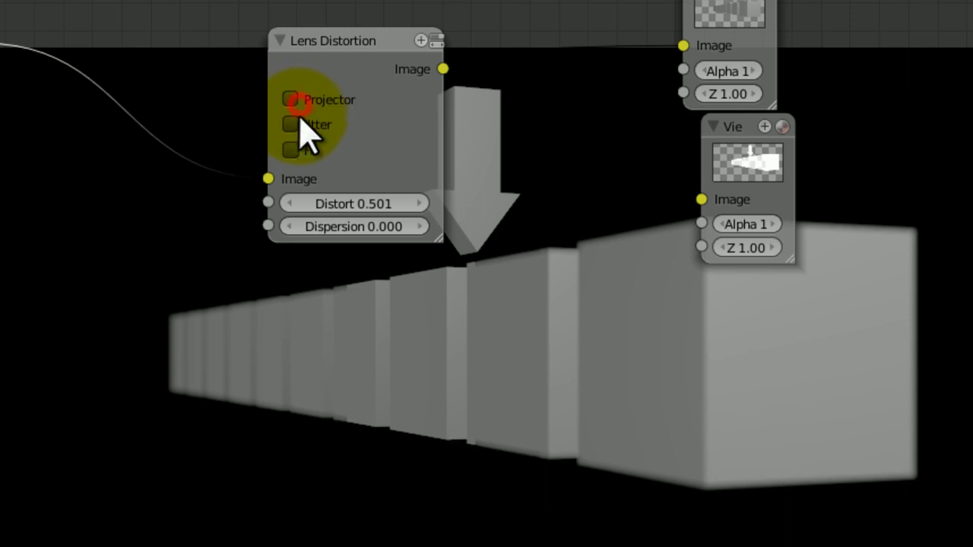
{"action": "left_click", "coordinate": [298, 125]}
{"action": "left_click", "coordinate": [297, 125]}
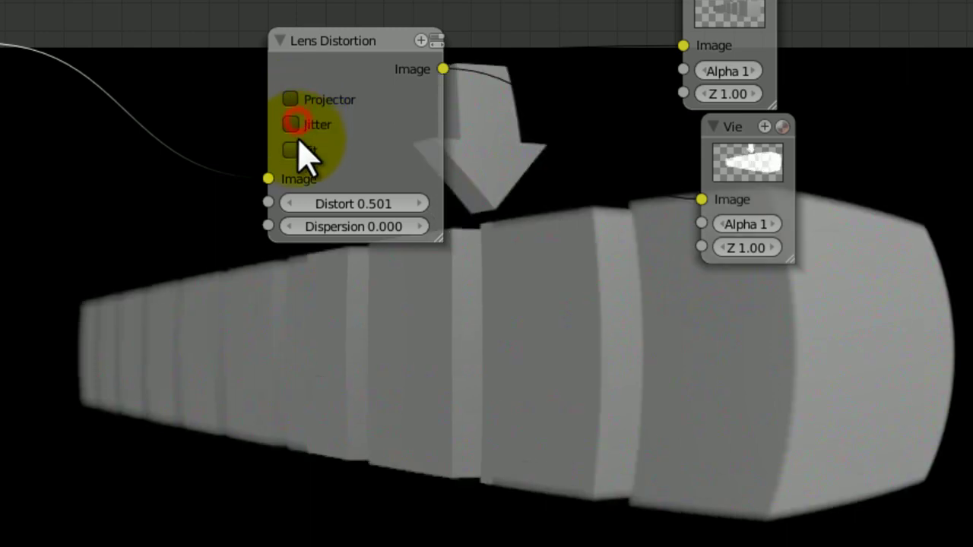
{"action": "left_click", "coordinate": [296, 149]}
{"action": "left_click", "coordinate": [293, 102]}
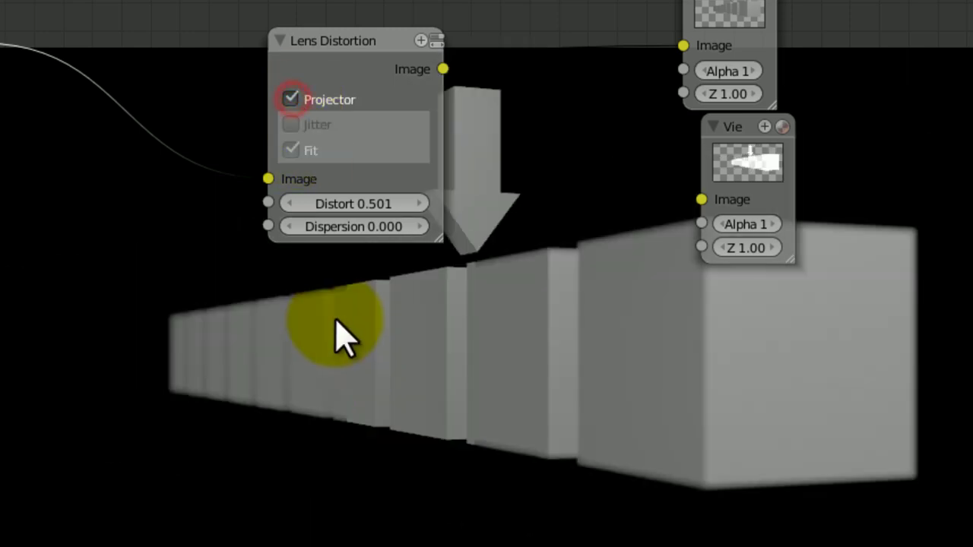
Step: Try a Dispersion of 0.9 on the Lens Distortion node, and set Dispersion to 0.4 and Distort to 1
{"action": "left_click_drag", "start_coordinate": [336, 221], "coordinate": [352, 226]}
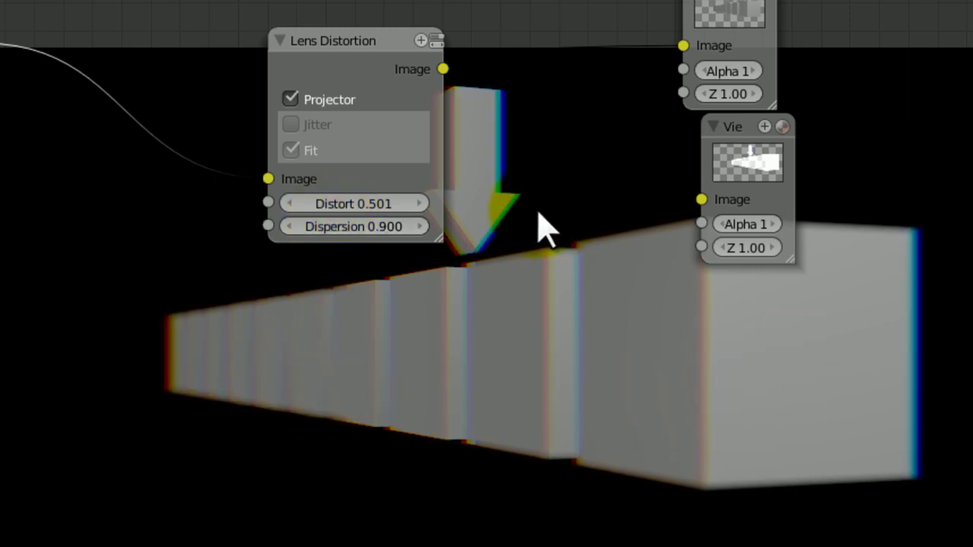
{"action": "mouse_move", "coordinate": [375, 225]}
{"action": "left_mouse_down"}
{"action": "mouse_move", "coordinate": [360, 225]}
{"action": "mouse_move", "coordinate": [382, 210]}
{"action": "left_mouse_up"}
{"action": "left_click", "coordinate": [362, 204]}
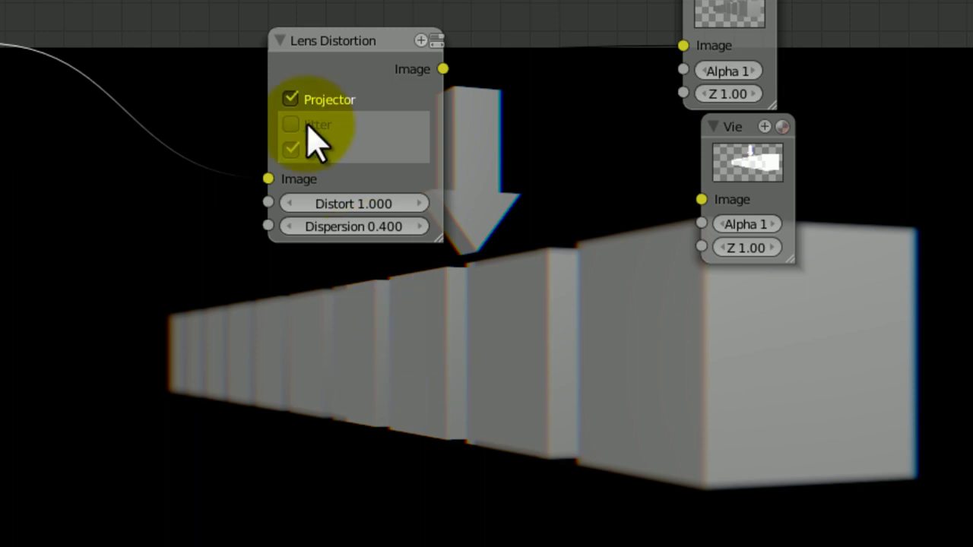
Step: Disable Projector on the Lens Distortion node and set its Distort to 0.6
{"action": "left_click", "coordinate": [292, 97]}
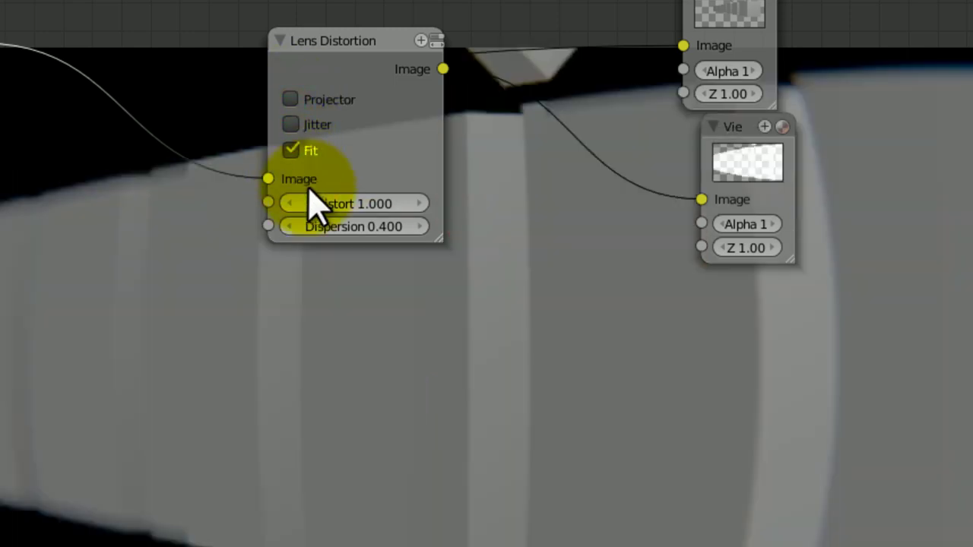
{"action": "left_click_drag", "start_coordinate": [342, 204], "coordinate": [369, 203]}
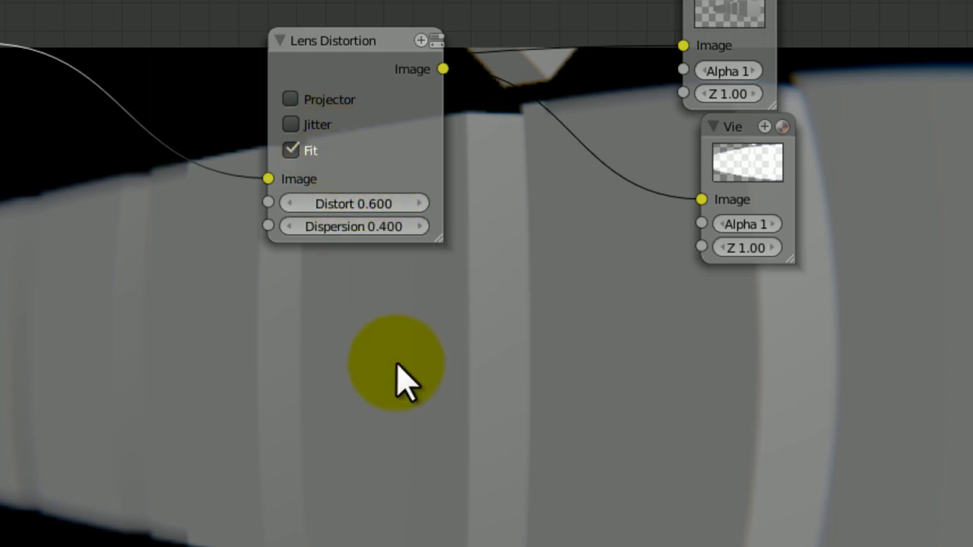
{"action": "middle_click_drag", "start_coordinate": [388, 325], "coordinate": [412, 503], "text": "ctrl"}
{"action": "scroll", "coordinate": [405, 459], "scroll_direction": "up", "scroll_amount": 10}
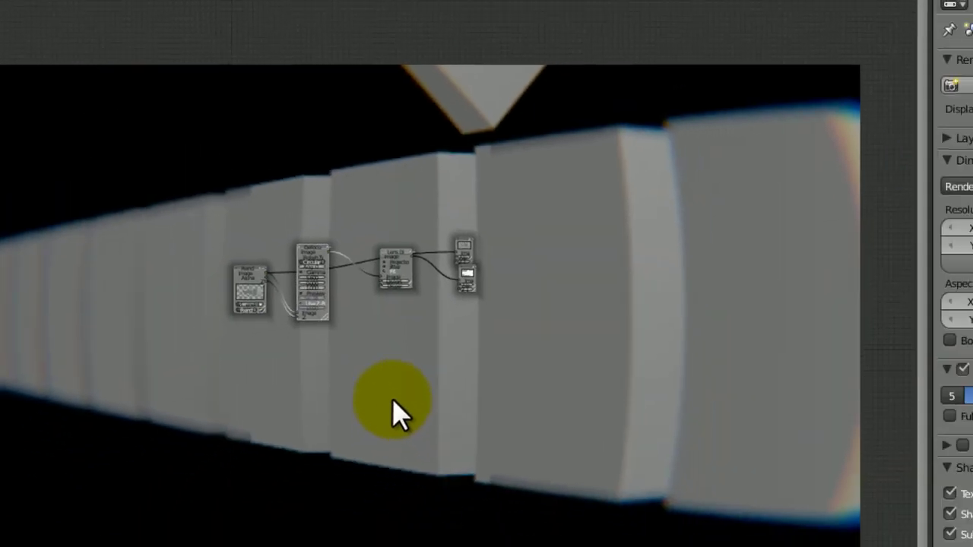